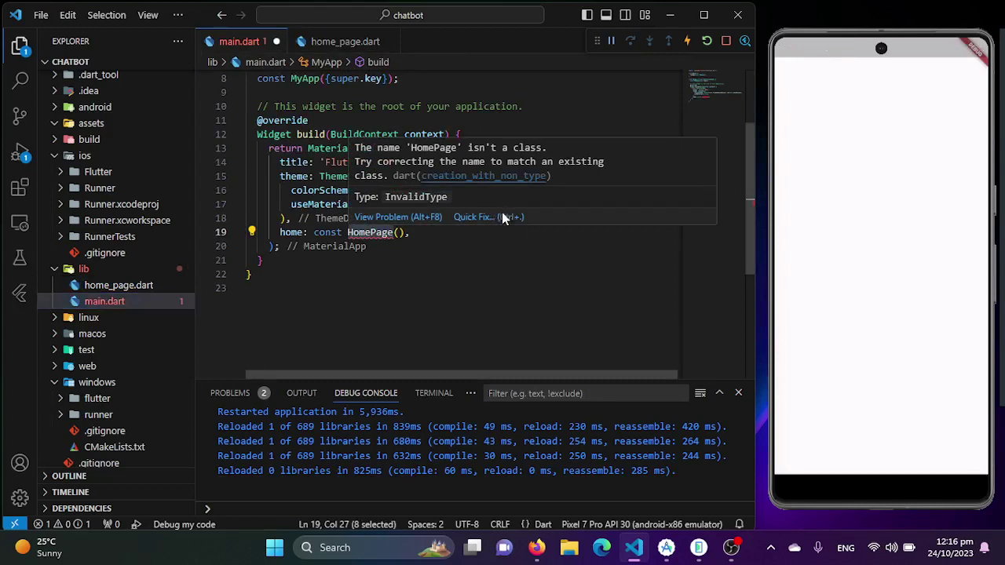
Import home_page.dart into main.dart so the HomePage class resolves
left_click(534, 259)
Add darkTheme: ThemeData(brightness: Brightness.dark) below the MaterialApp title
left_click(502, 306)
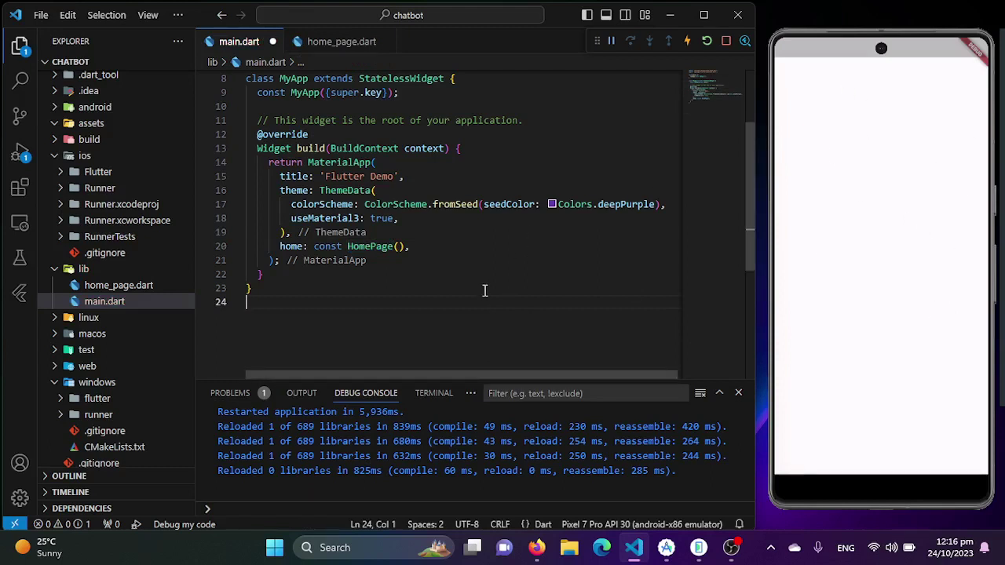
left_click(425, 176)
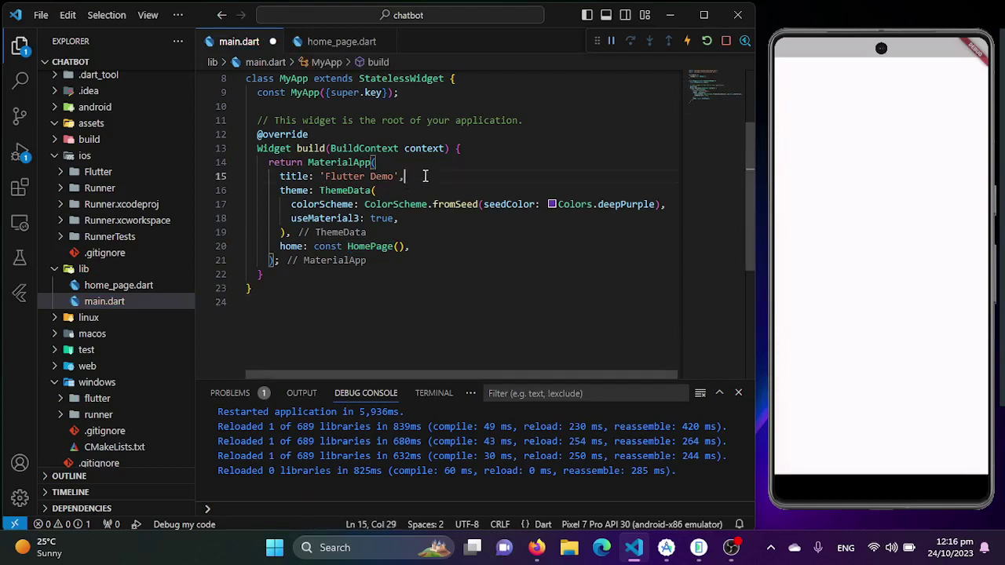
key("Return")
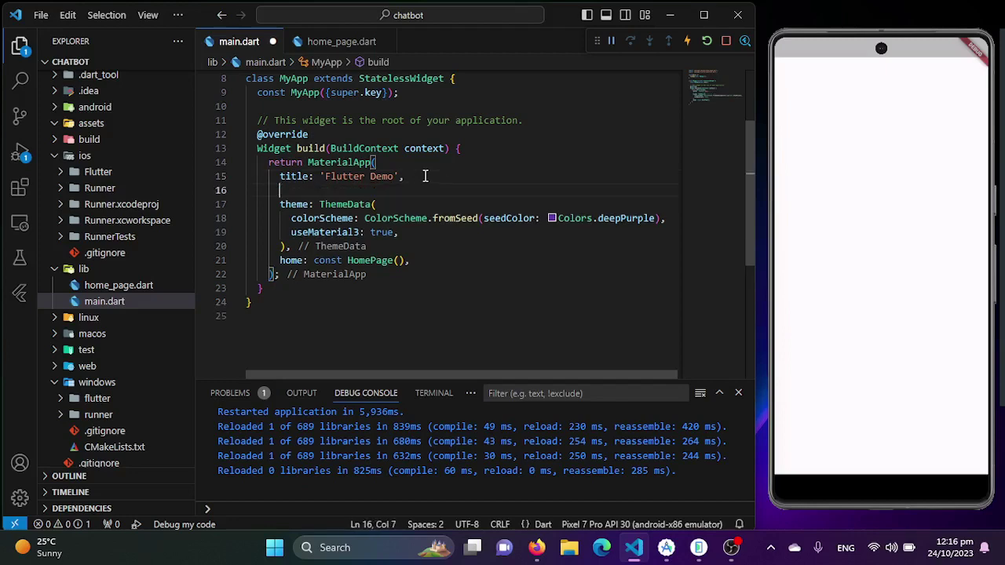
type("darkTheme: ThemeData(brightness: ),")
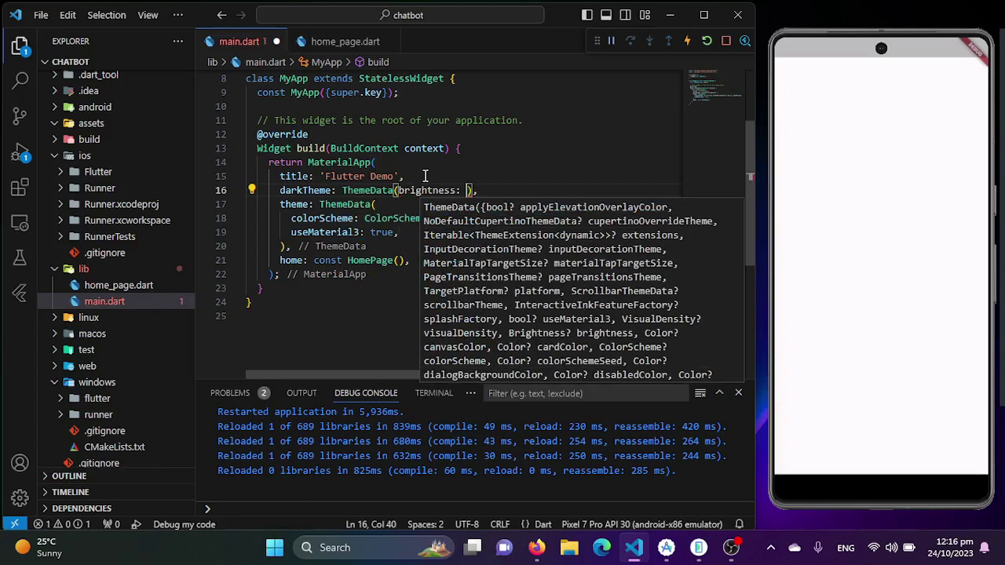
key("ctrl+space")
type("Brightness.dark")
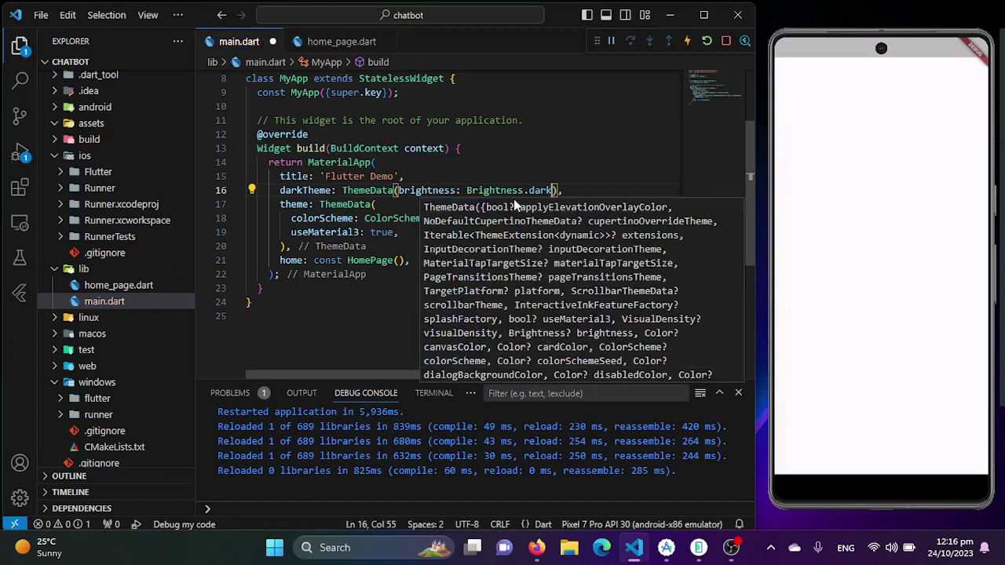
Add themeMode: ThemeMode.dark, save to hot reload, and switch to the Dialogflow browser page
left_click(593, 186)
key("Return")
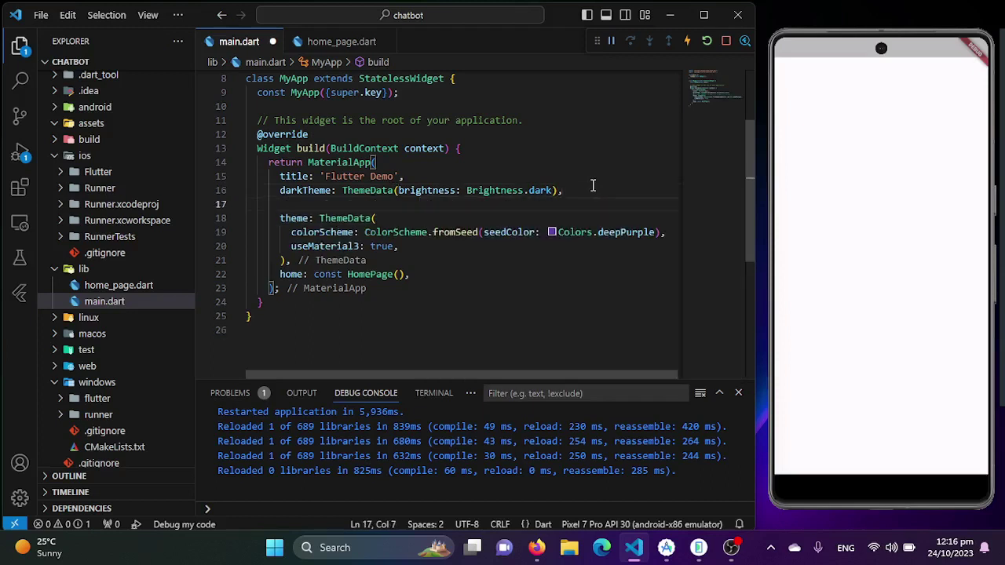
type("the")
key("Down")
key("Down")
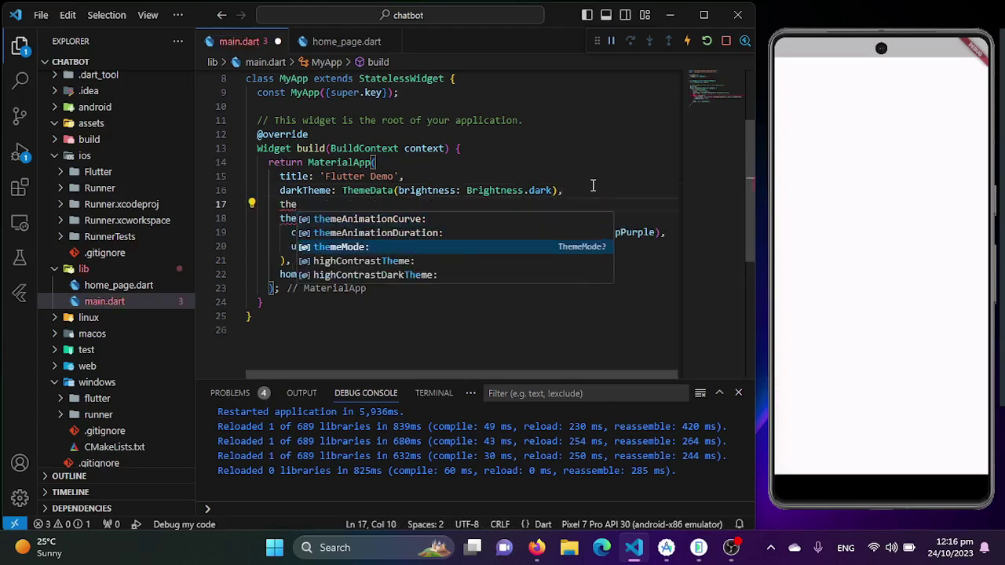
key("Tab")
key("ctrl+s")
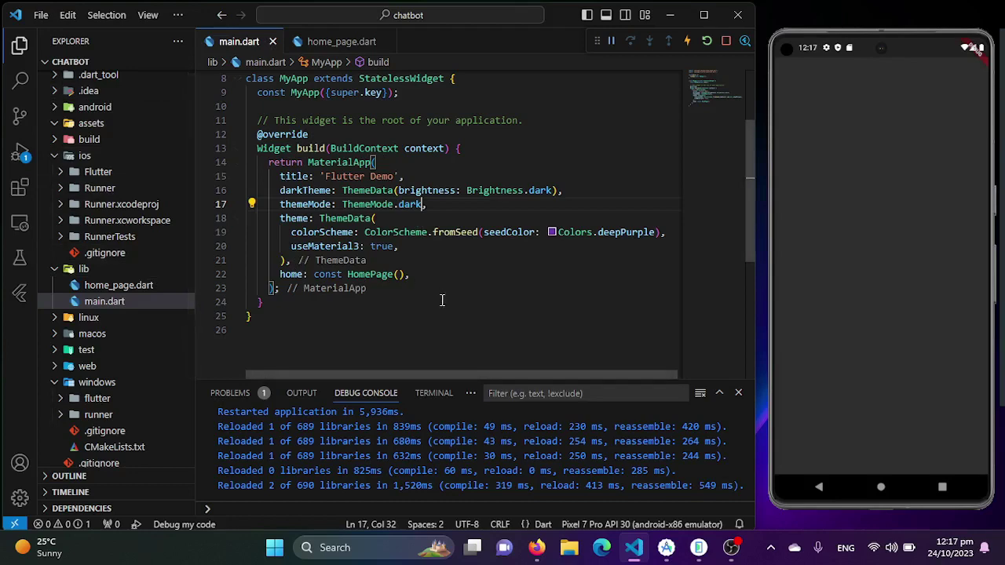
key("alt+Tab")
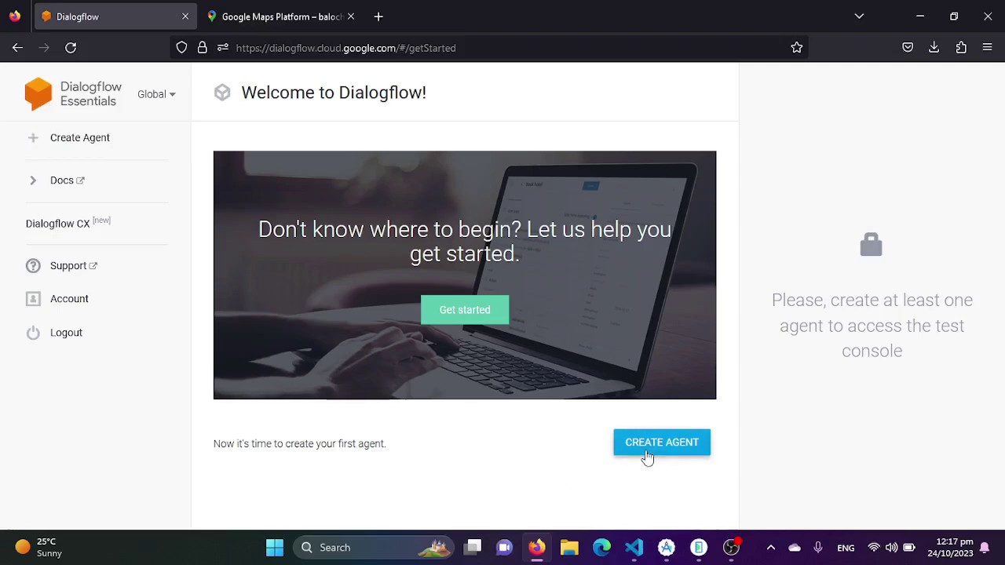
Choose CREATE AGENT on the Dialogflow welcome page
left_click(648, 456)
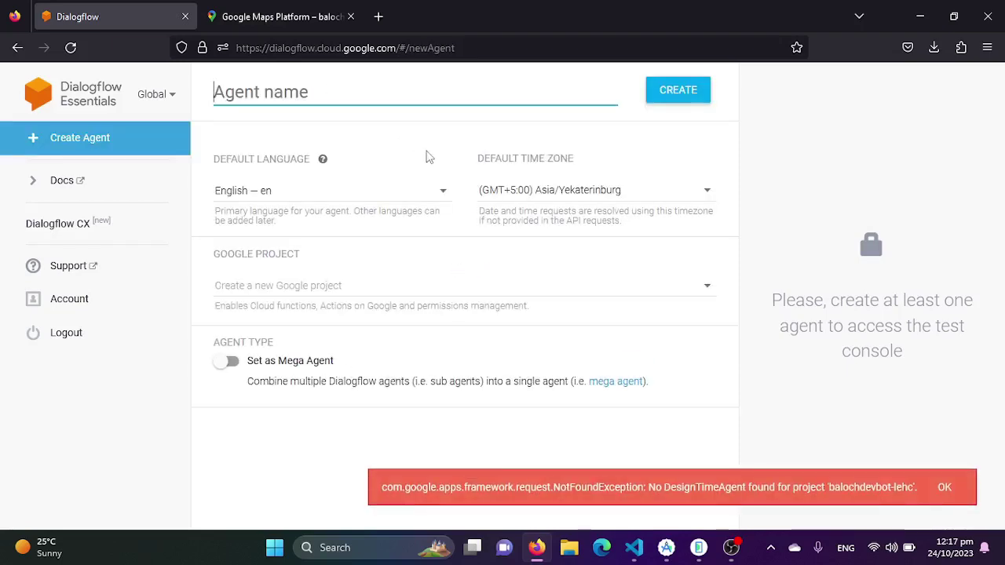
Name the agent BalochDevChatBot, removing the disallowed space, and create it
type("BalochDev")
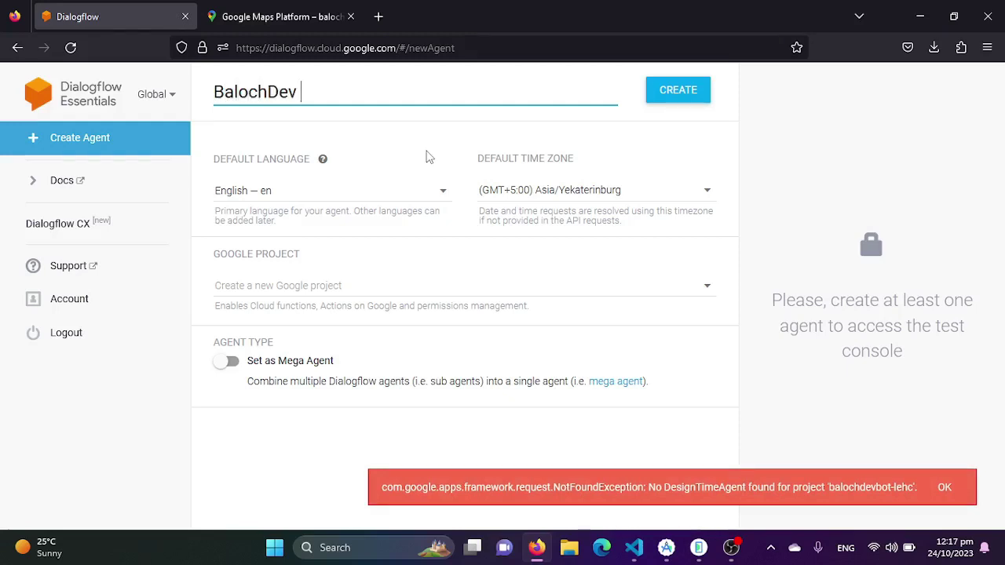
type(" ChatBot")
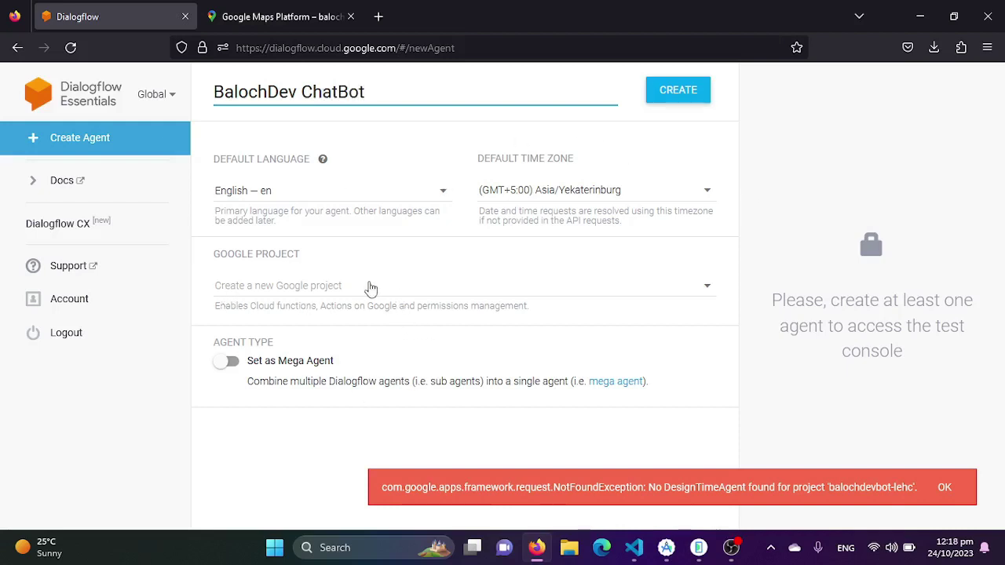
left_click(674, 92)
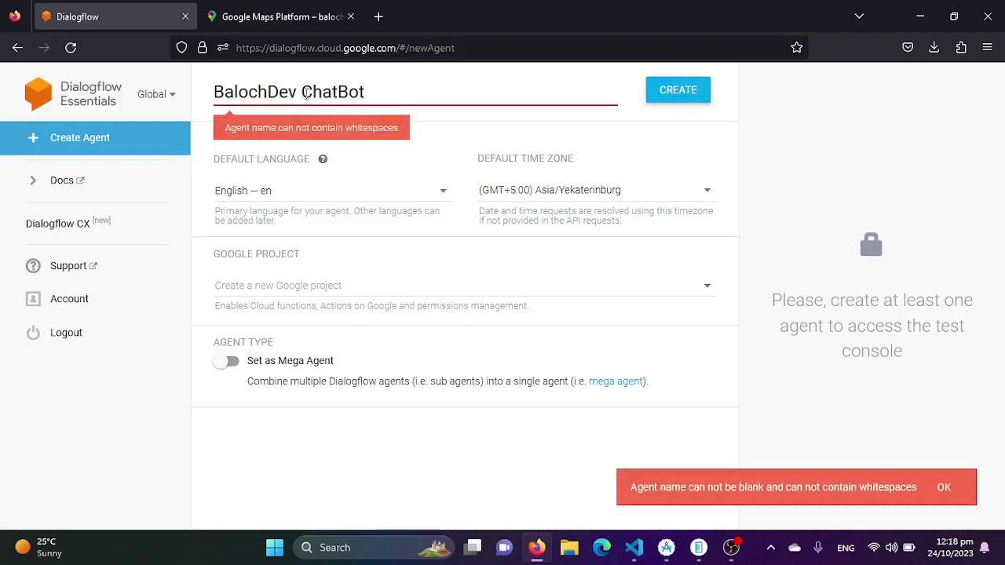
key("BackSpace")
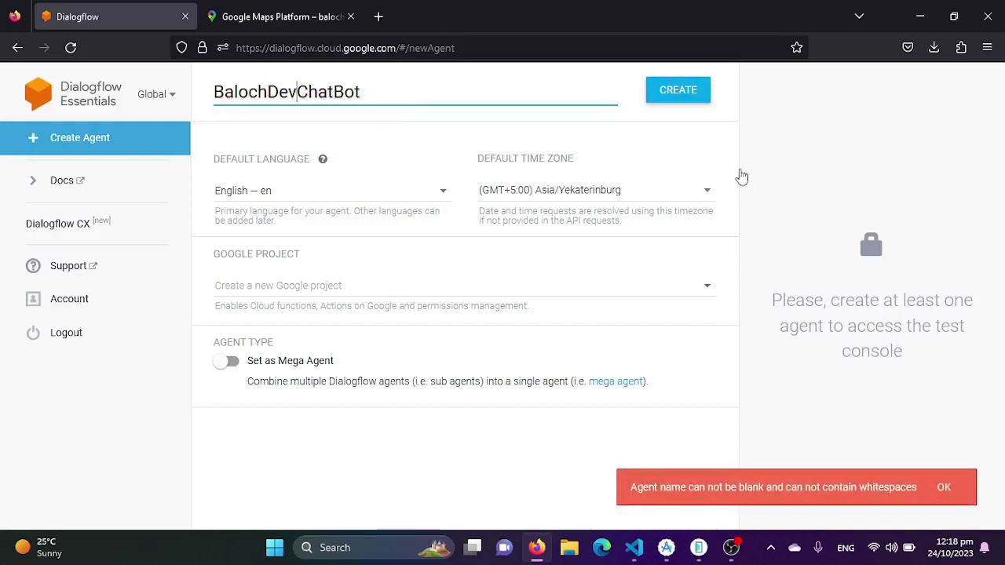
left_click(690, 92)
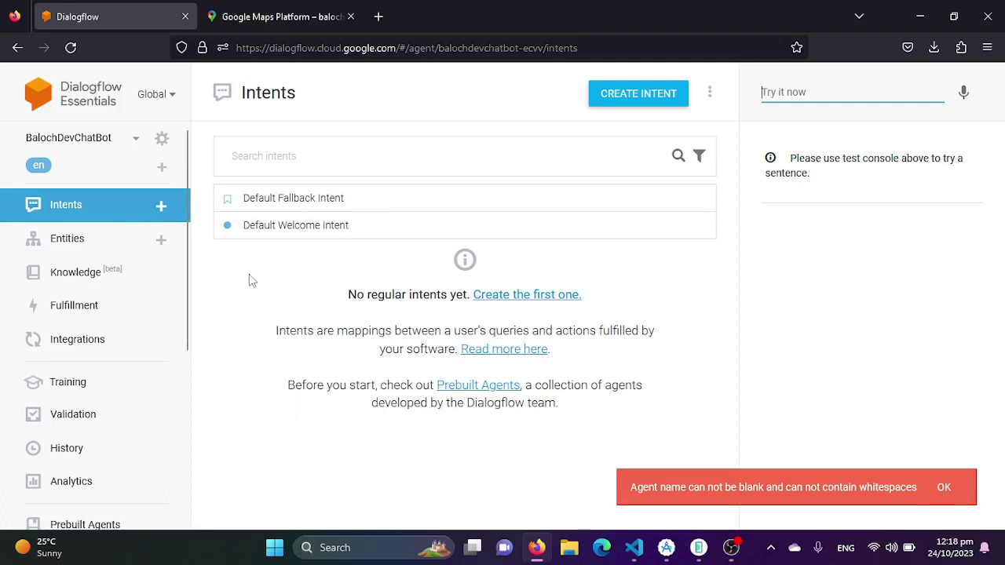
Turn on 'Enable beta features and APIs' in the agent's General settings and save
left_click(944, 488)
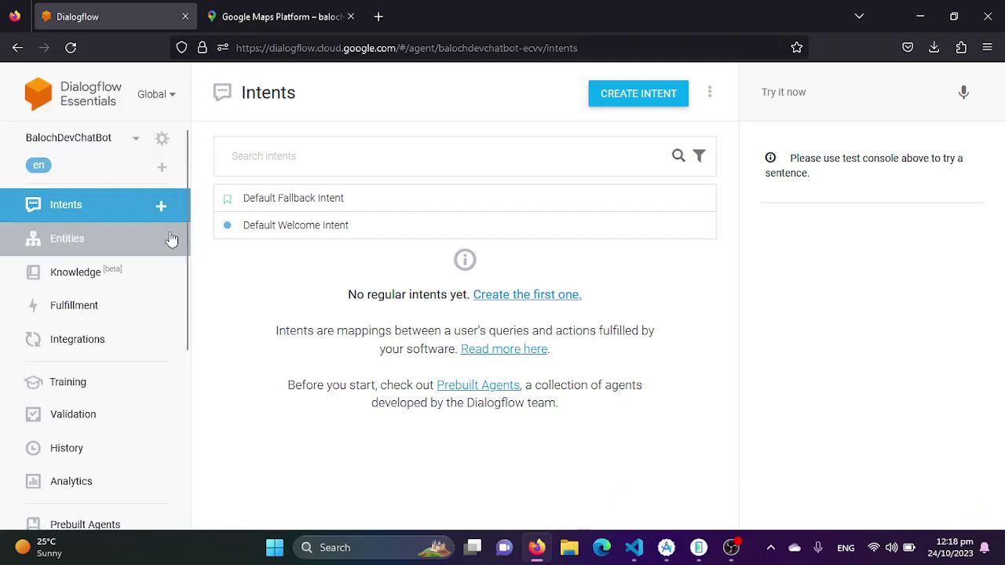
left_click(162, 142)
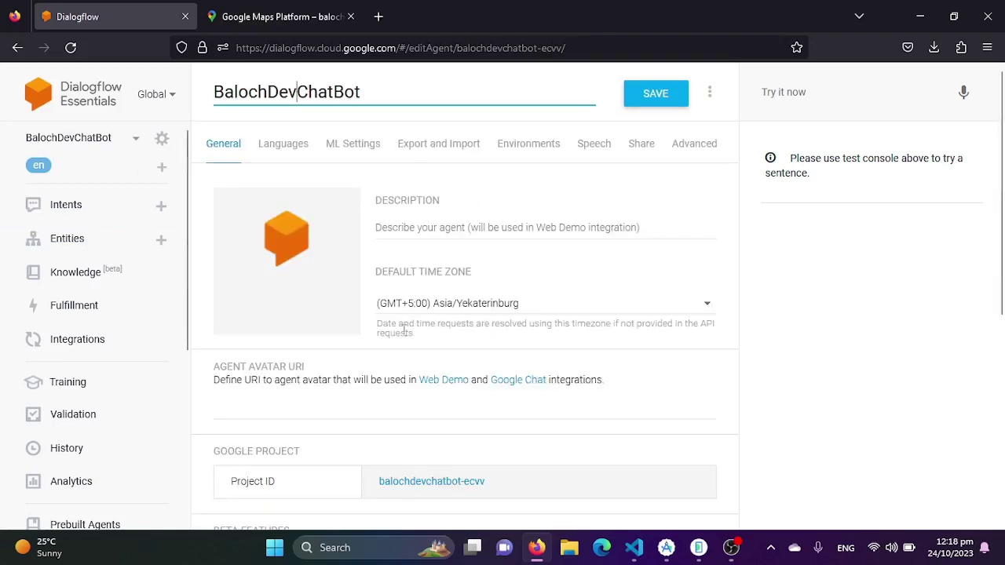
scroll(505, 390, "down", 3)
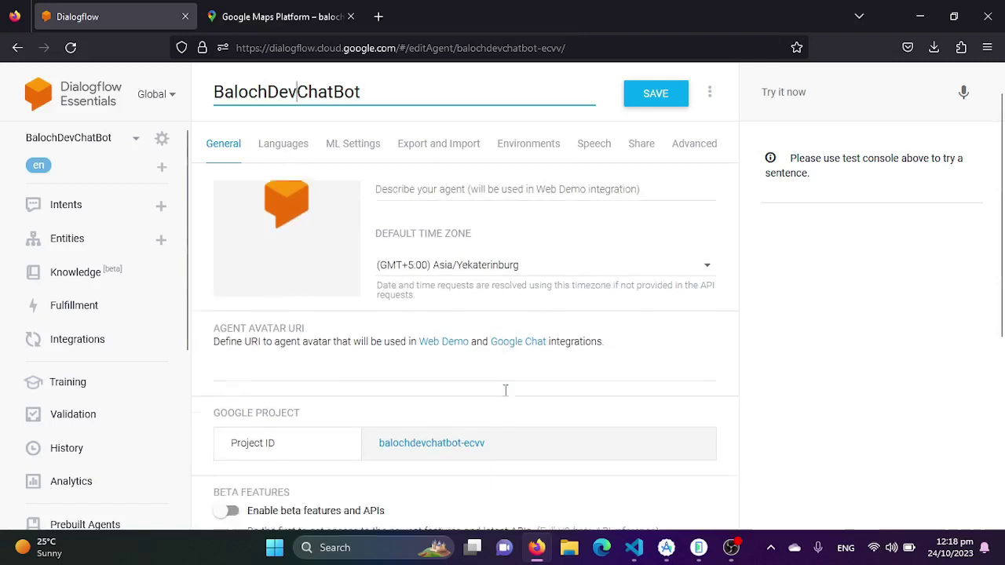
scroll(402, 366, "down", 2)
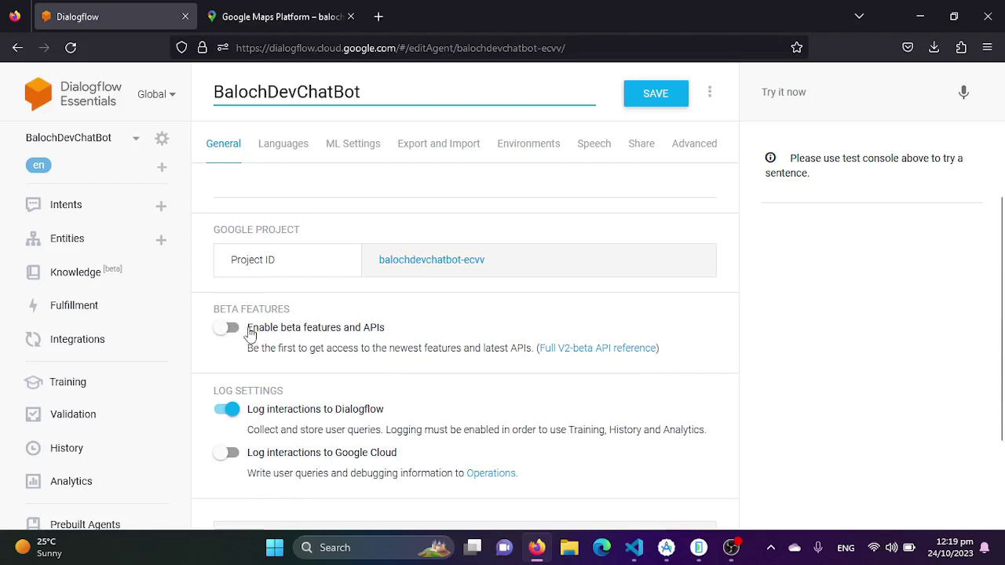
left_click(227, 327)
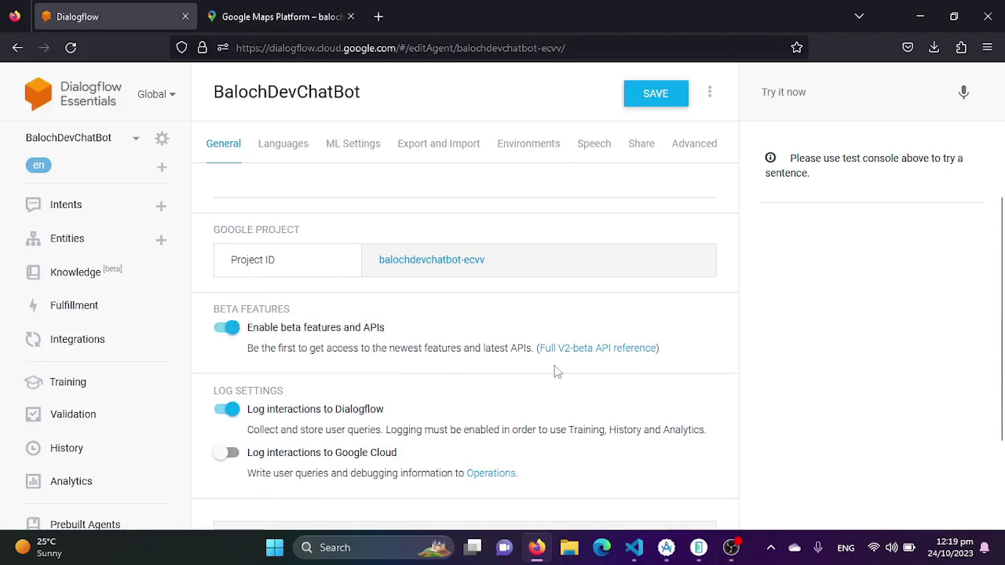
scroll(554, 371, "up", 1)
scroll(555, 373, "up", 4)
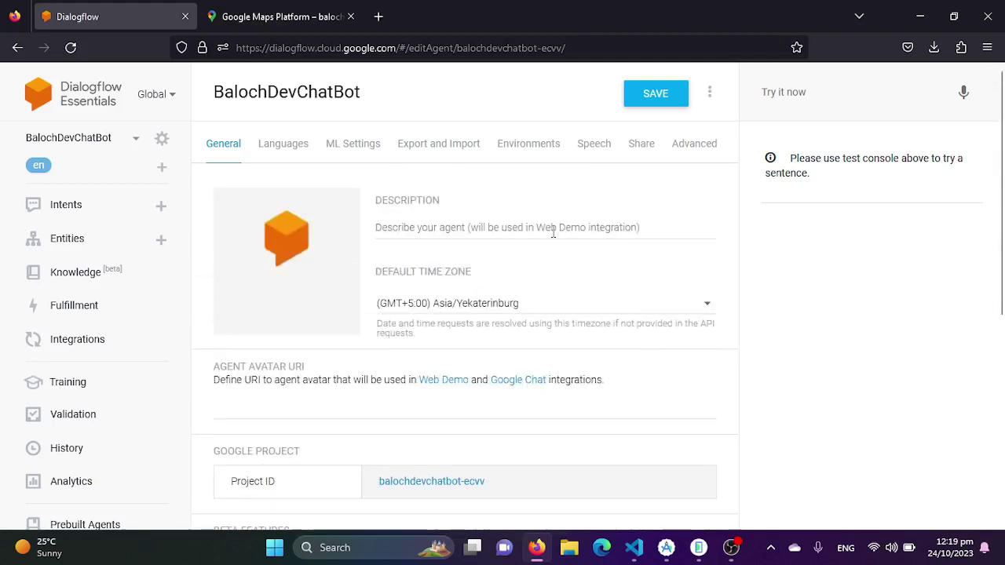
left_click(644, 100)
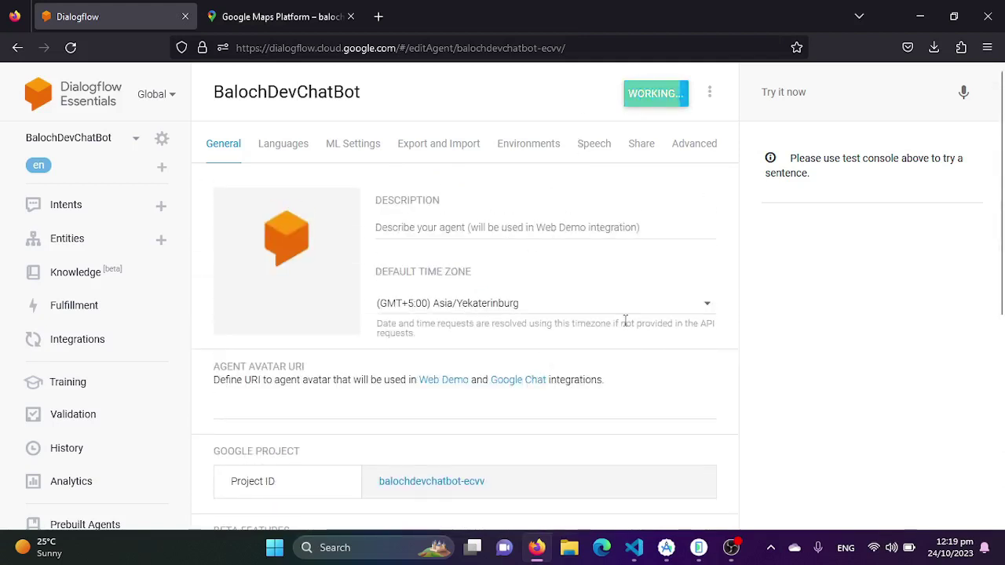
Test 'Hi' to confirm the Default Welcome Intent replies, then start a new intent
left_click(66, 208)
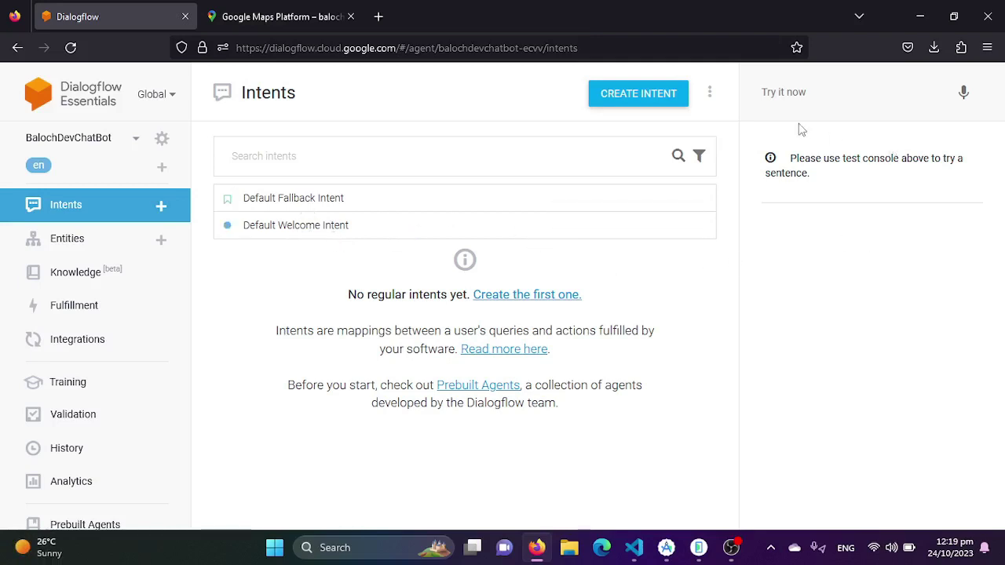
left_click(828, 94)
type("Hi")
key("Return")
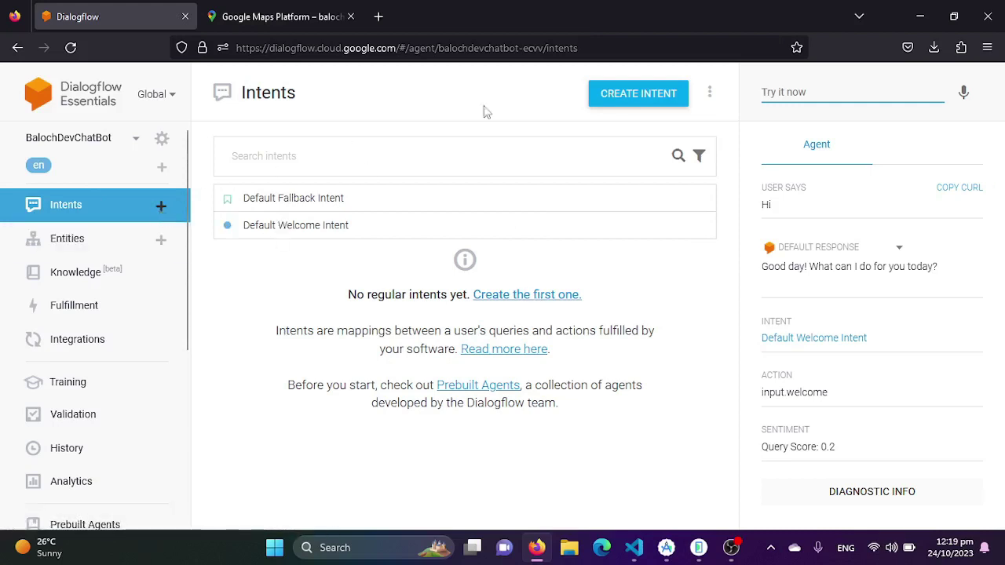
left_click(638, 97)
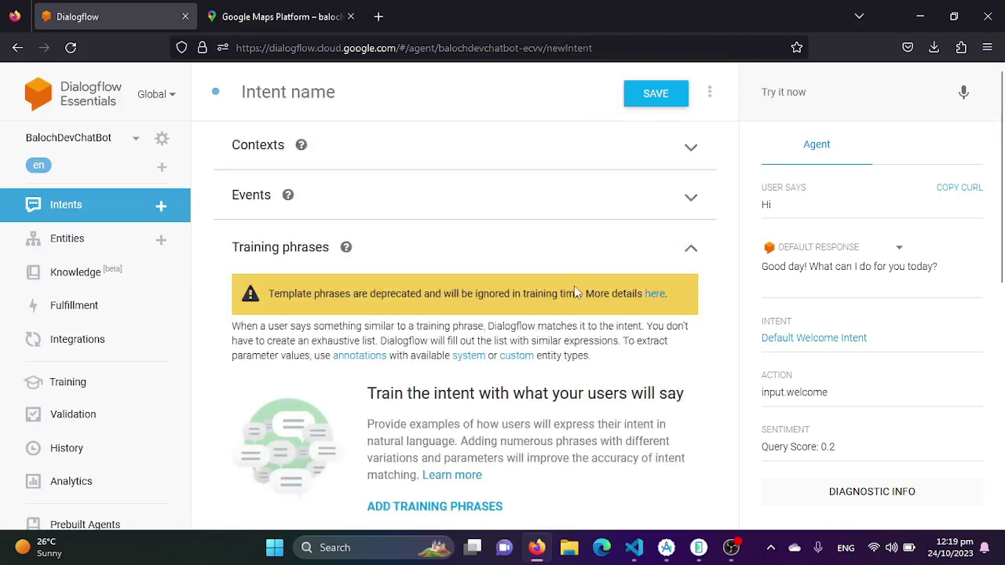
Add a first 'Who is …' training phrase naming the person
scroll(515, 369, "down", 2)
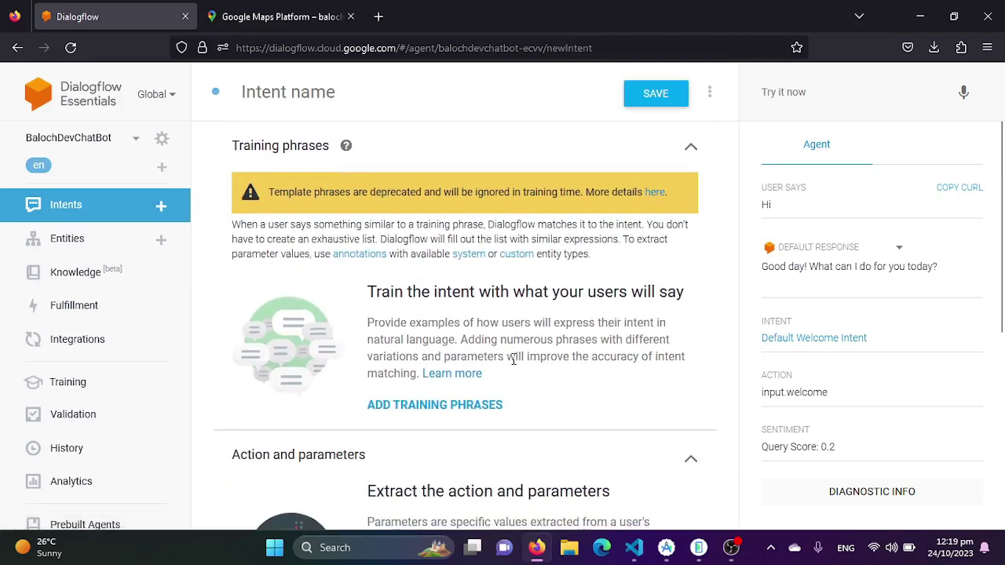
scroll(515, 361, "down", 1)
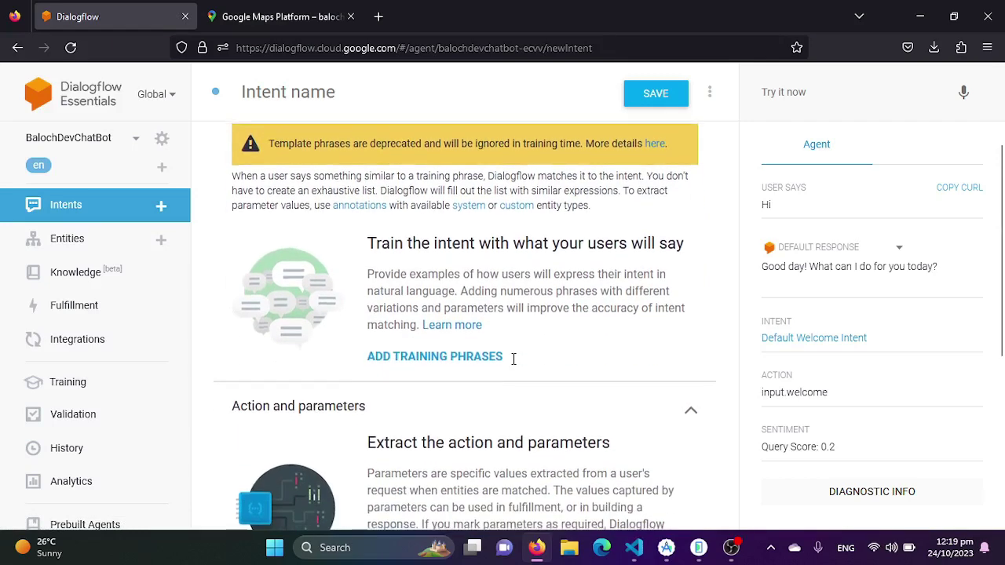
scroll(514, 365, "down", 1)
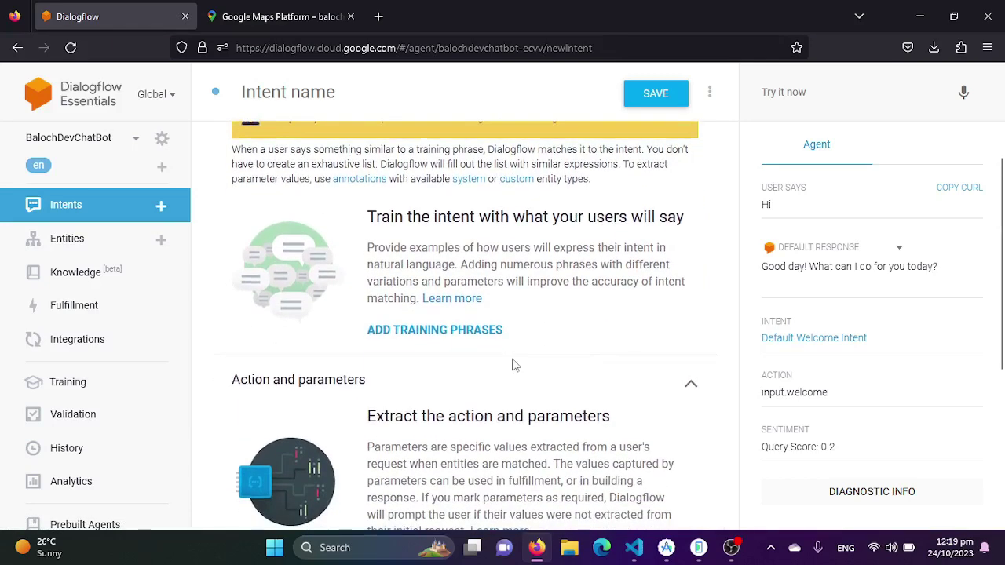
scroll(512, 365, "down", 2)
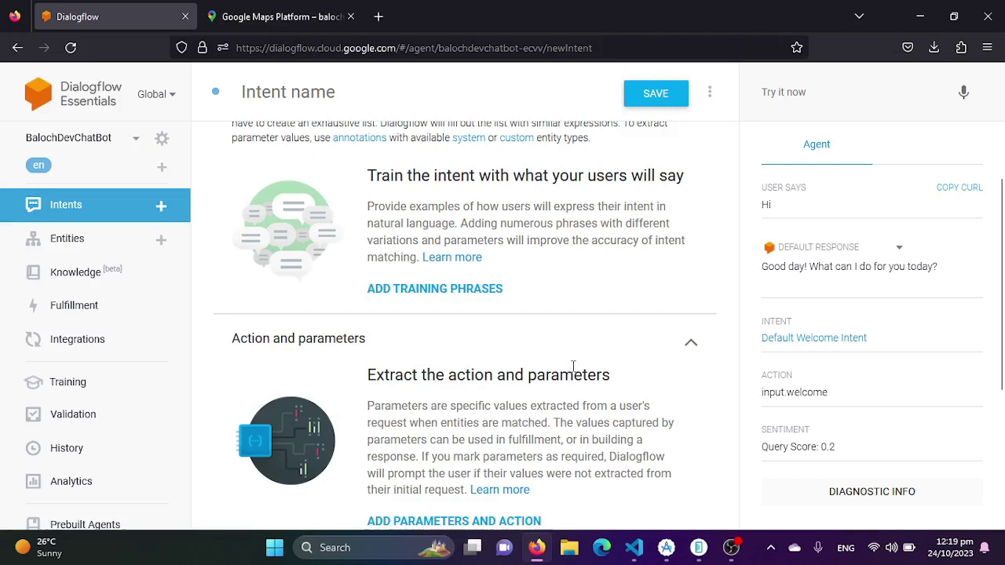
left_click(442, 290)
left_click(369, 261)
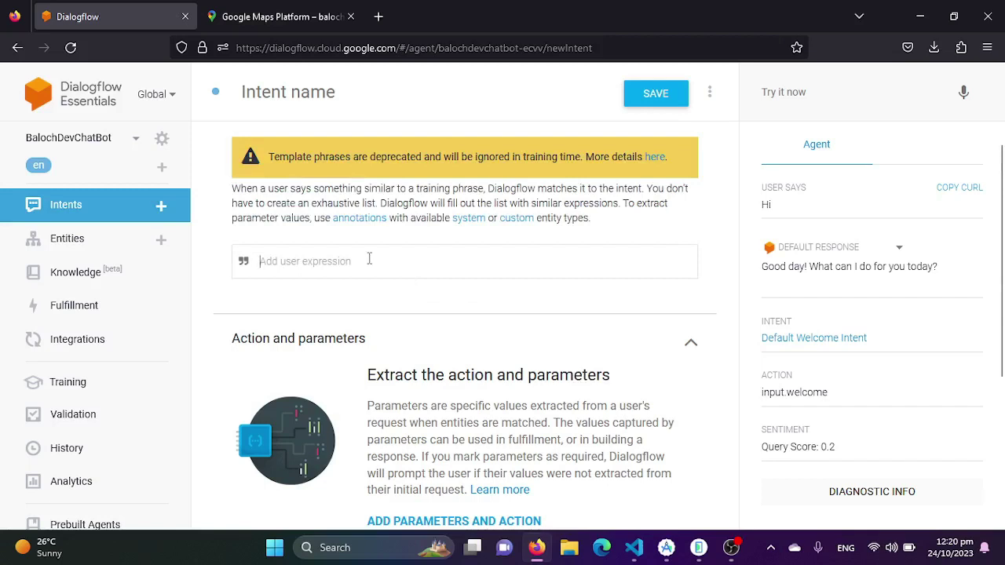
type("Who is")
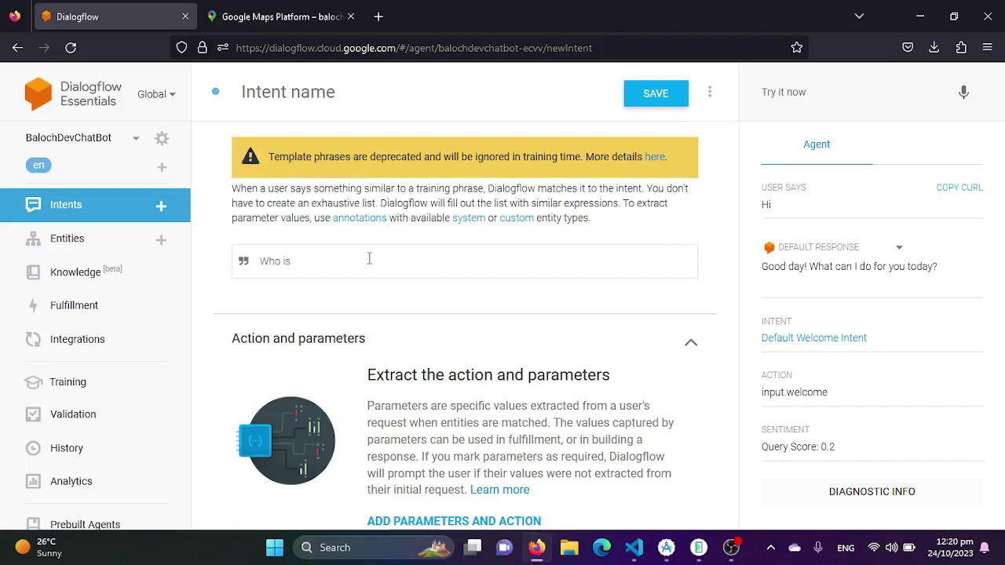
key("Return")
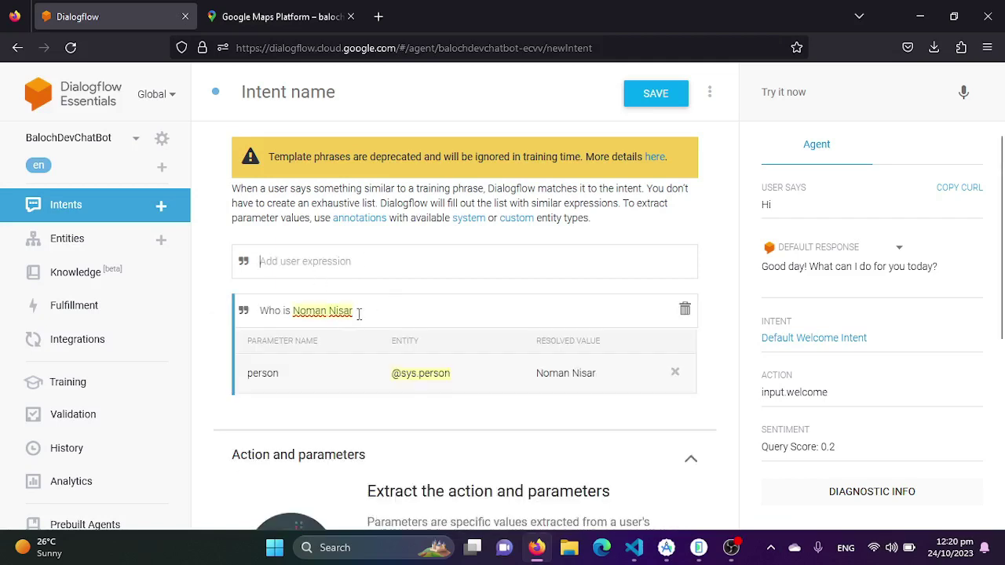
left_click_drag(364, 314, 259, 311)
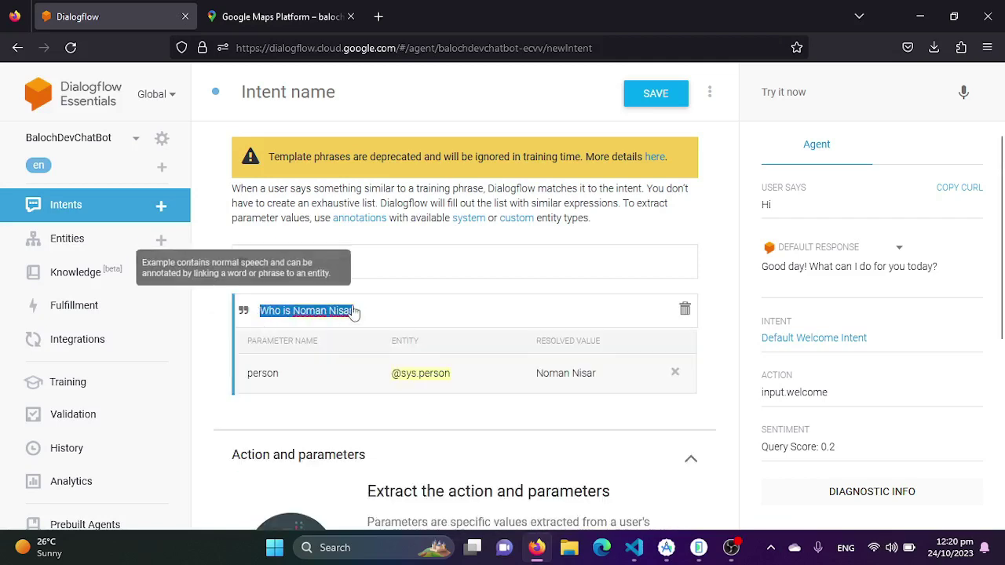
left_click(371, 265)
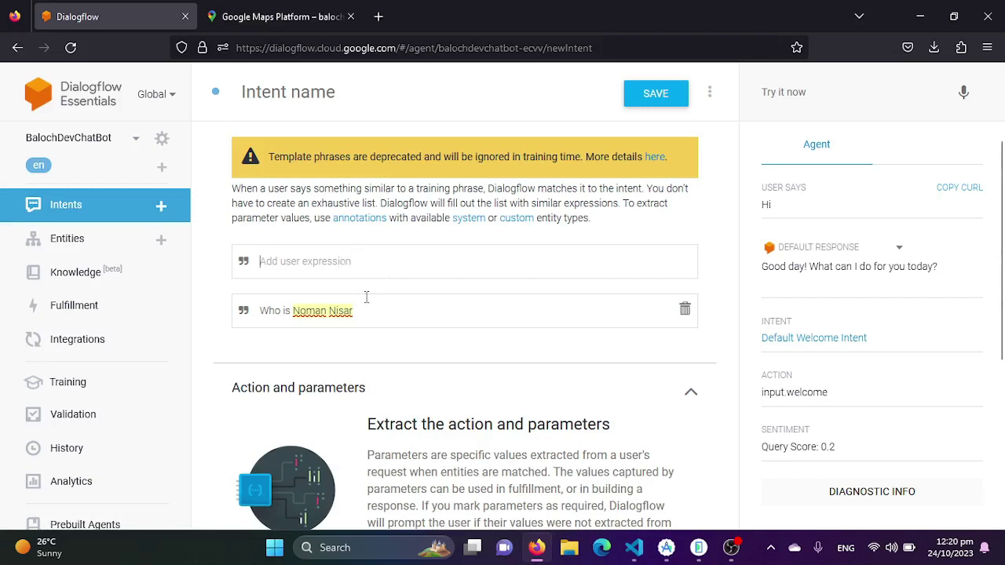
type("Who N")
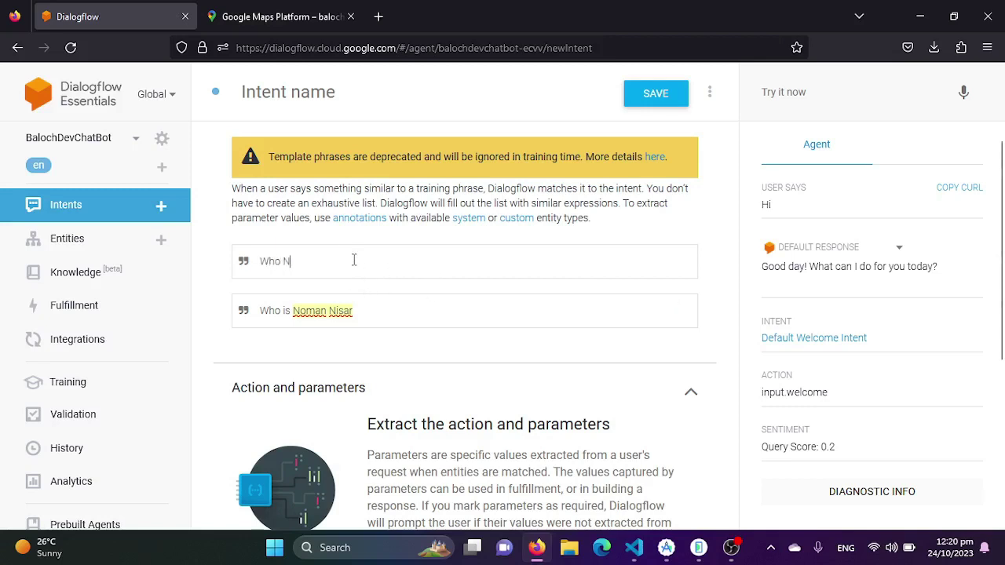
type("oman")
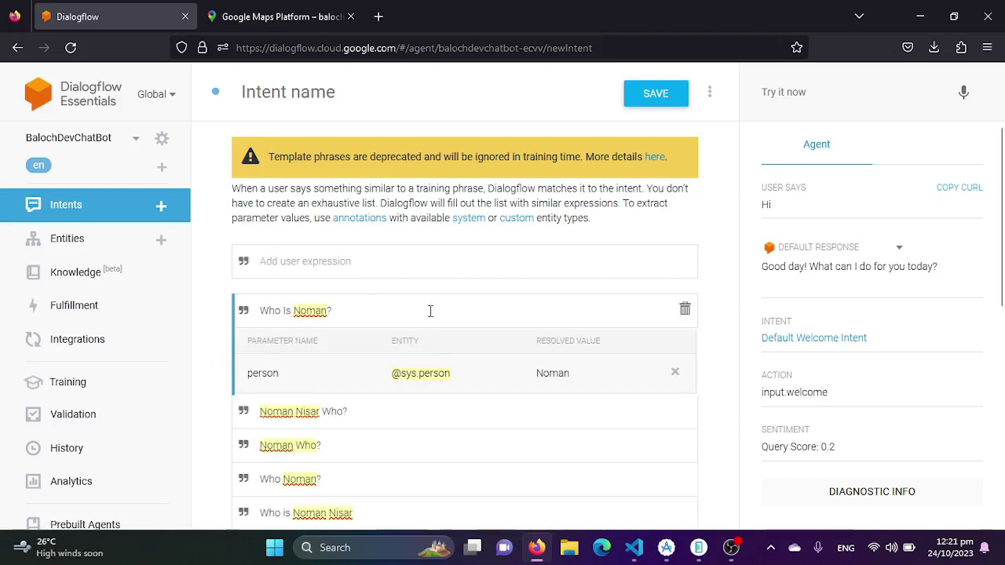
scroll(496, 305, "down", 3)
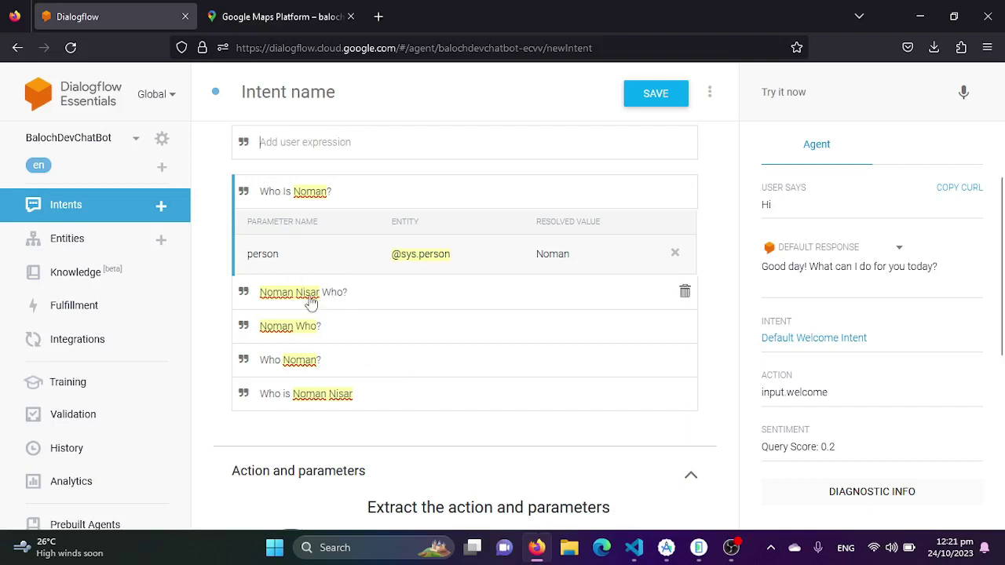
left_click(321, 442)
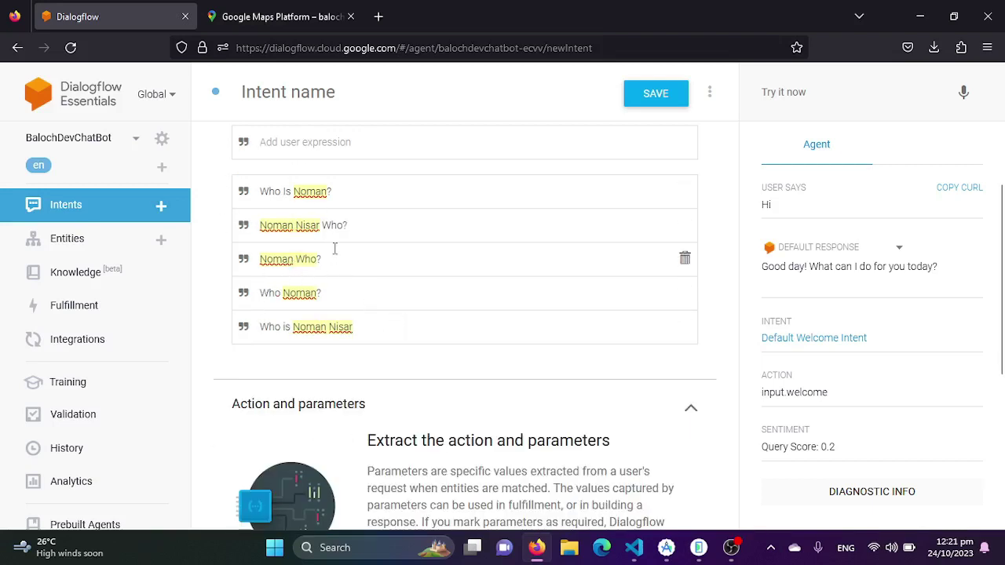
scroll(437, 378, "down", 3)
Add a text response describing the person as a Computer Science Graduate
scroll(440, 385, "down", 1)
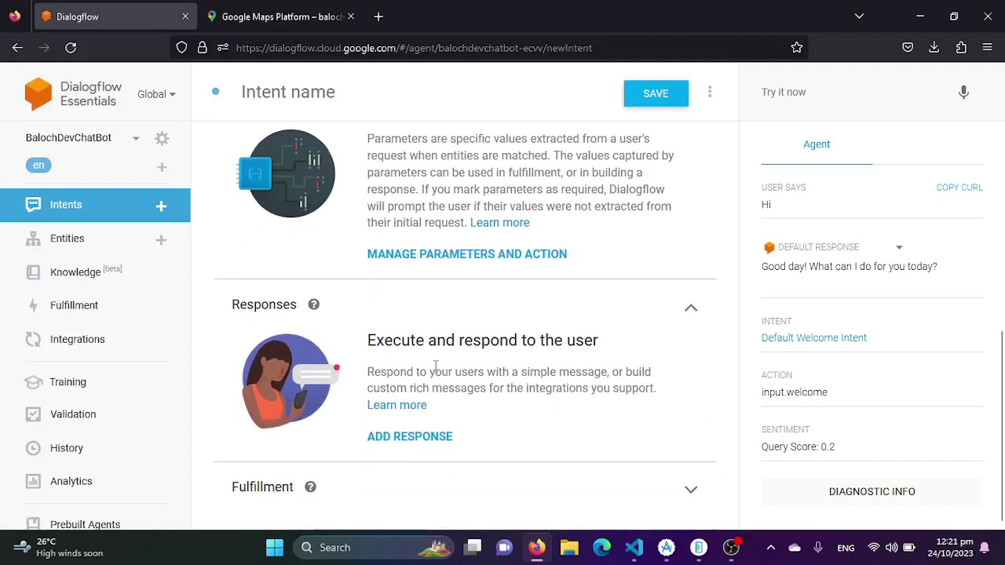
left_click(405, 437)
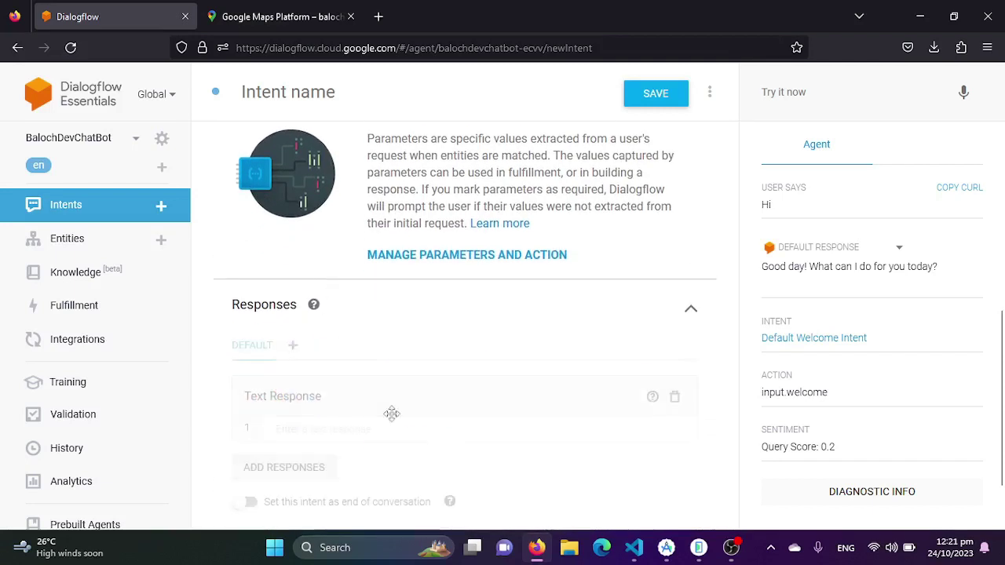
scroll(406, 369, "down", 1)
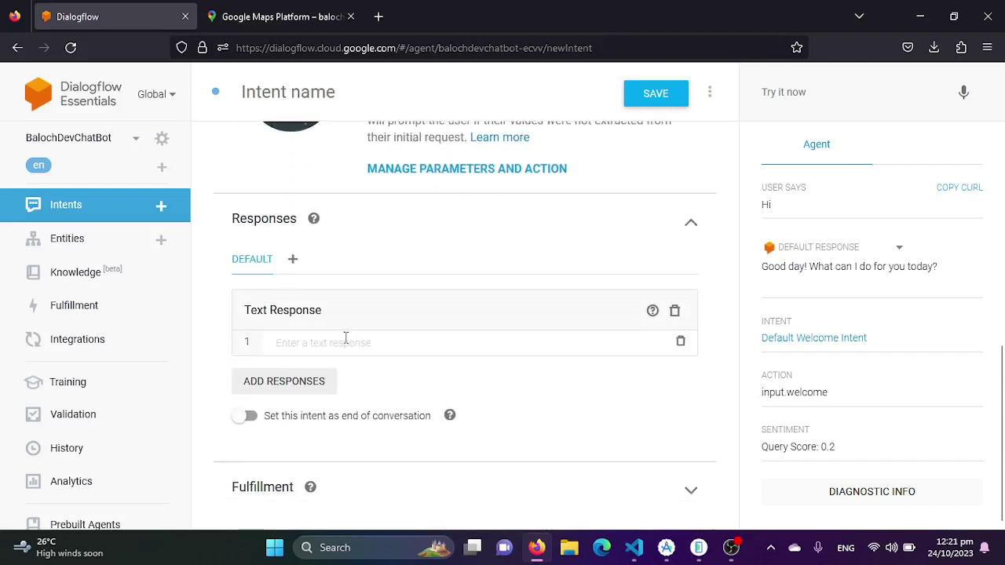
type("N")
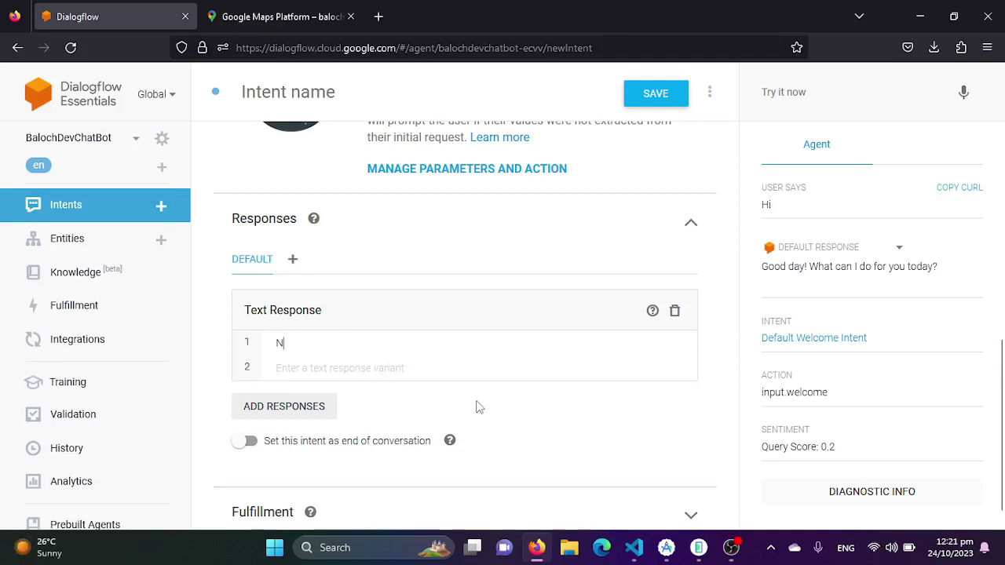
type("Omano")
key("BackSpace")
type("oman is a Computer")
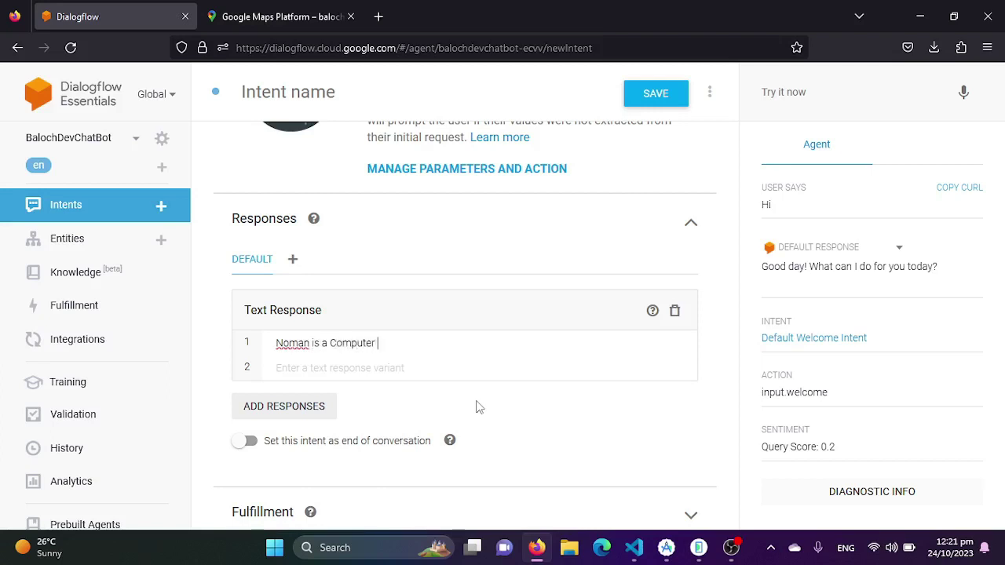
type("aduate.. blah blah blah")
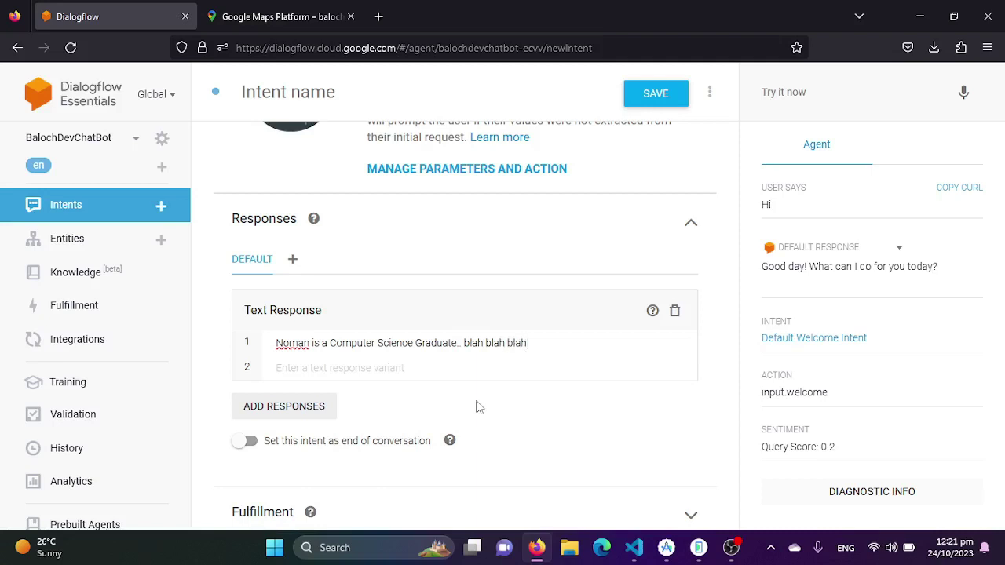
left_click(295, 407)
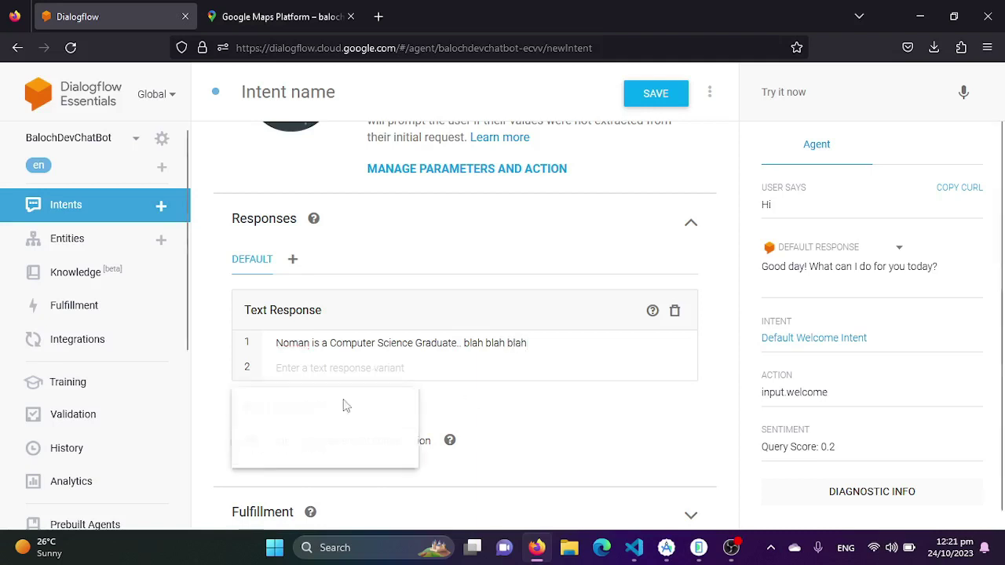
left_click(542, 406)
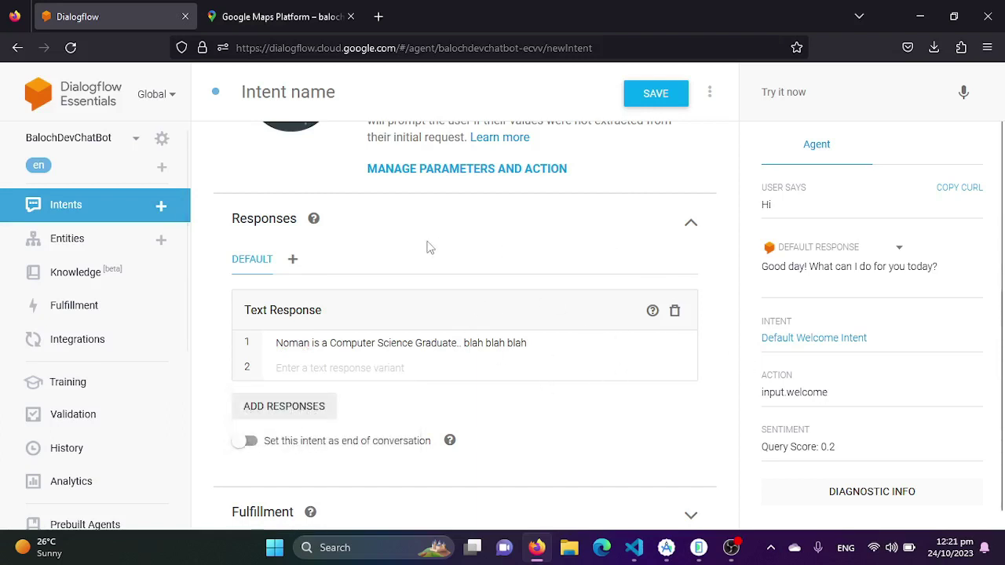
scroll(427, 252, "up", 1)
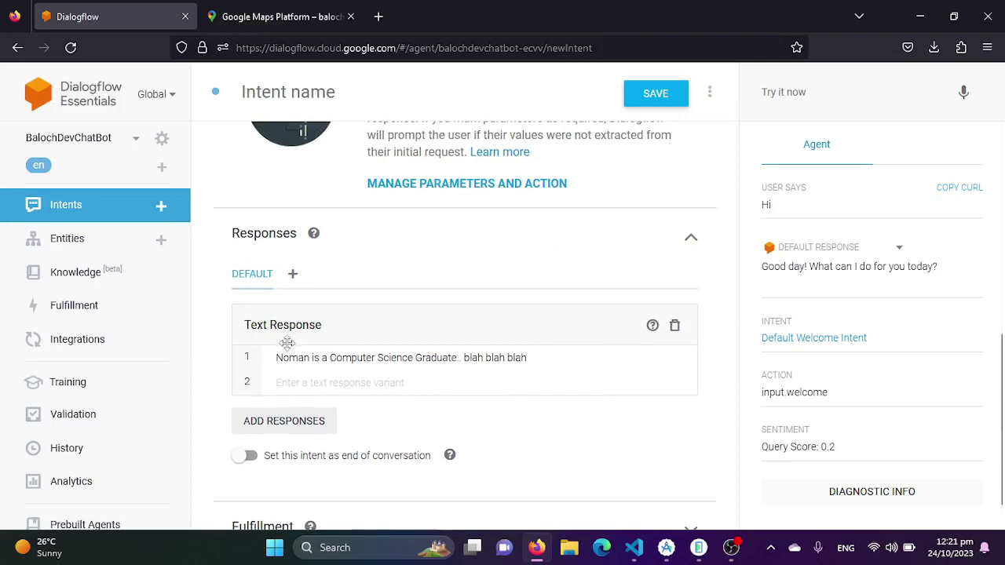
left_click_drag(536, 359, 255, 347)
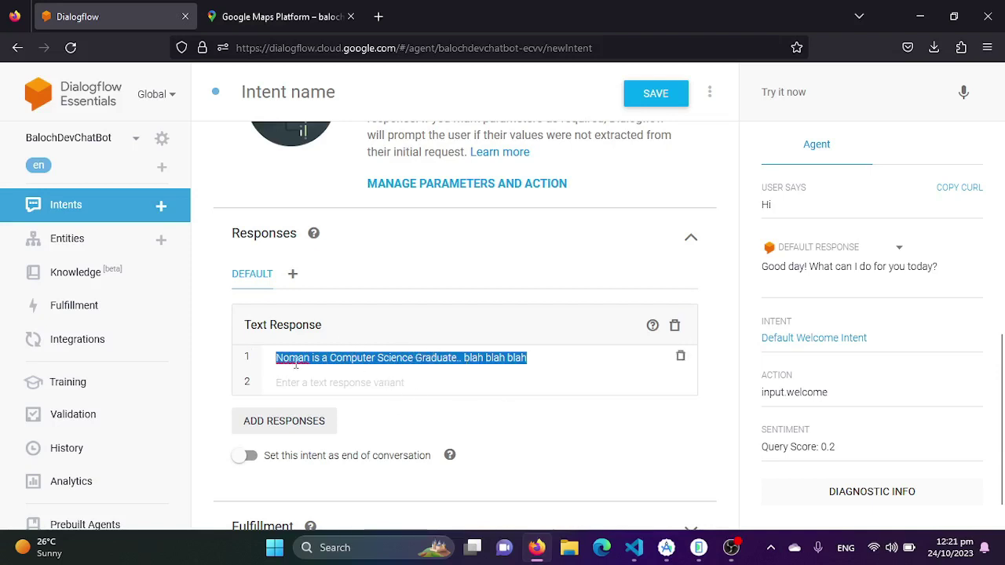
Set the intent as end of conversation and save it
scroll(377, 448, "down", 1)
left_click(248, 415)
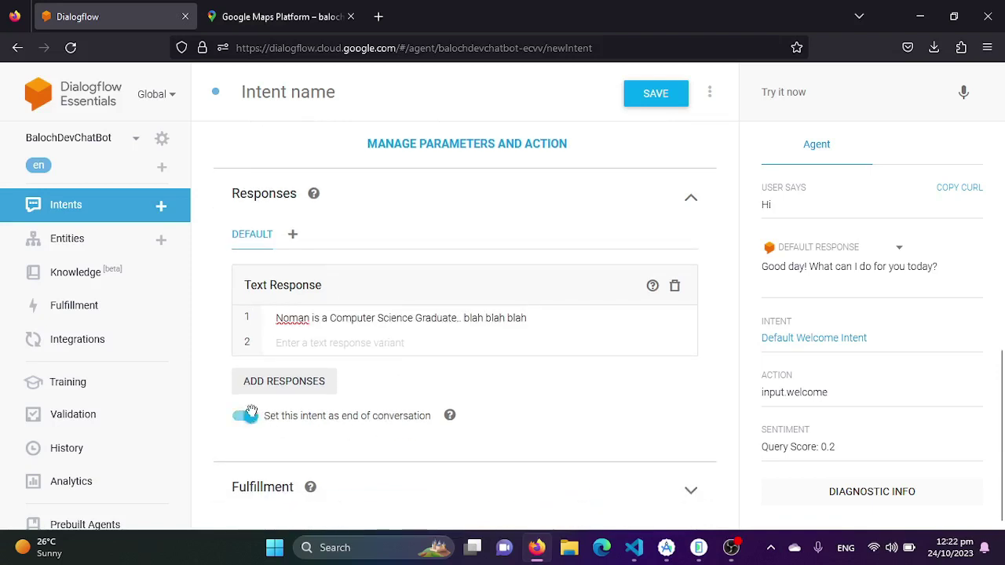
scroll(584, 422, "up", 3)
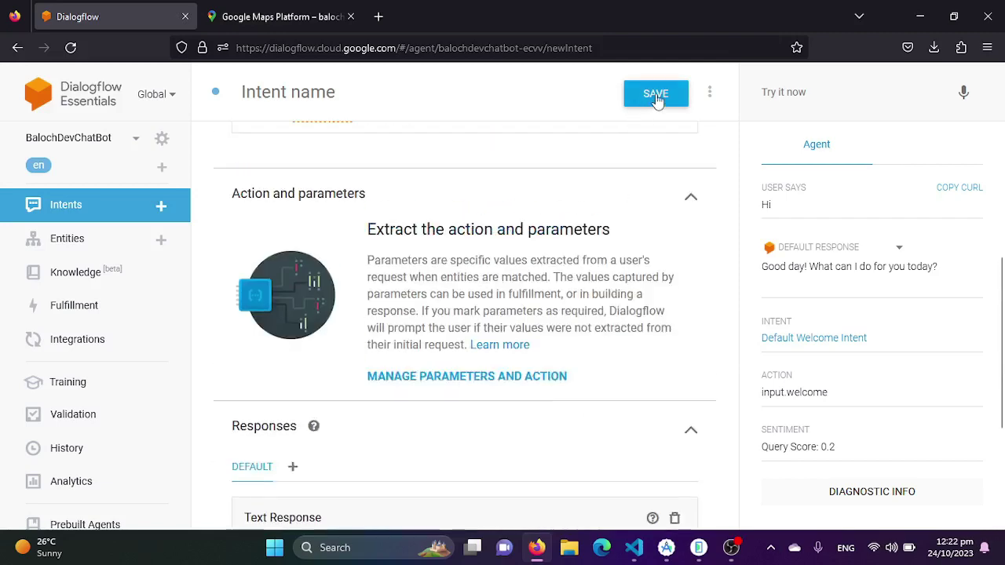
left_click(656, 94)
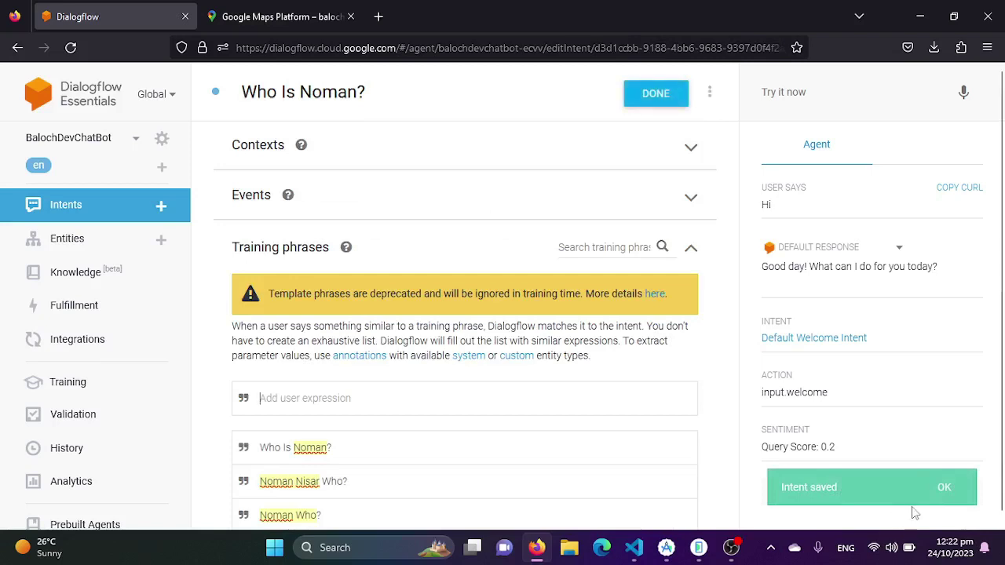
Finish the intent and test the who-is question in Try it now
left_click(666, 97)
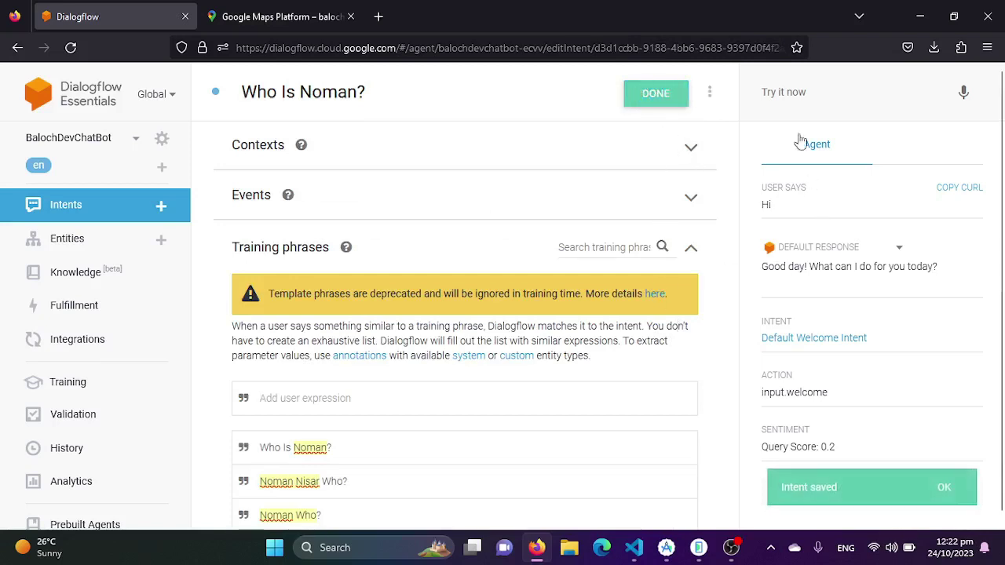
left_click(797, 92)
type("Who is")
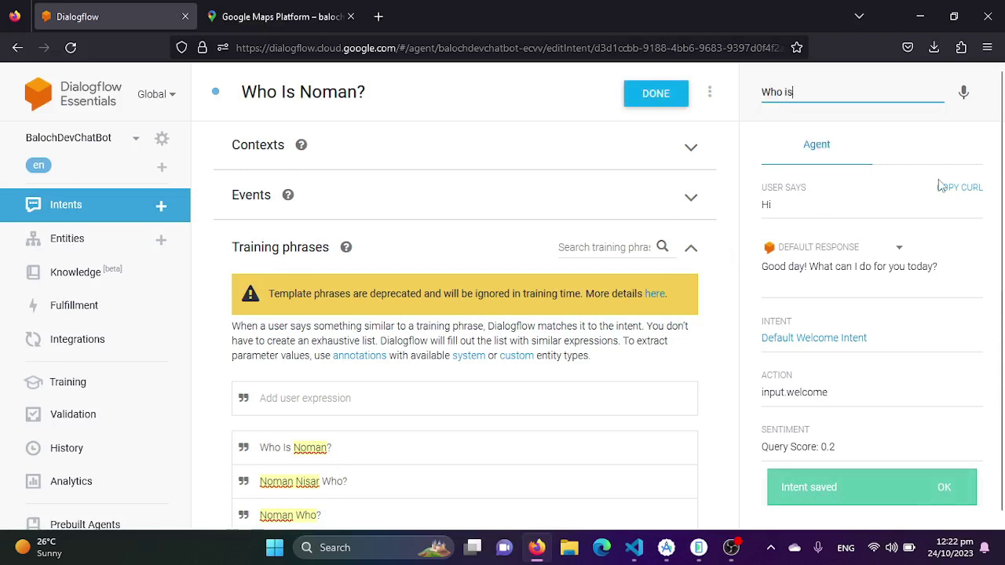
type(" Noman")
key("Return")
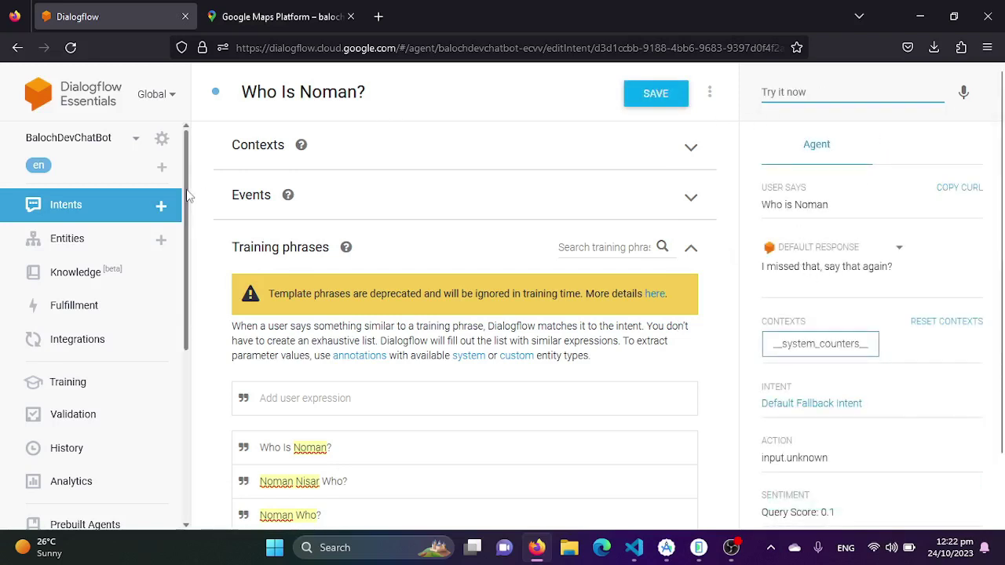
Back on the intents list, reload the page, retest the question, and open the new intent
left_click(89, 212)
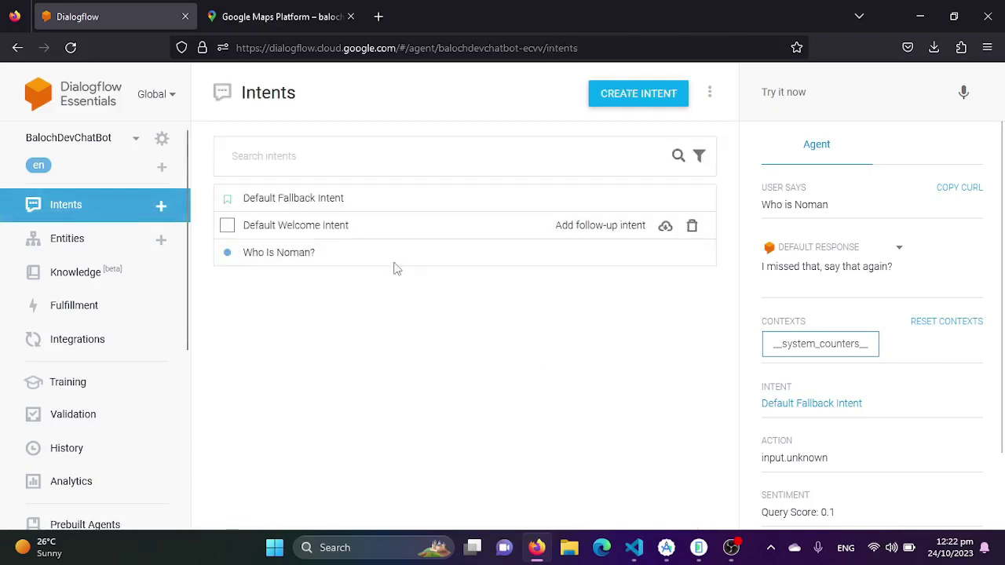
left_click(227, 251)
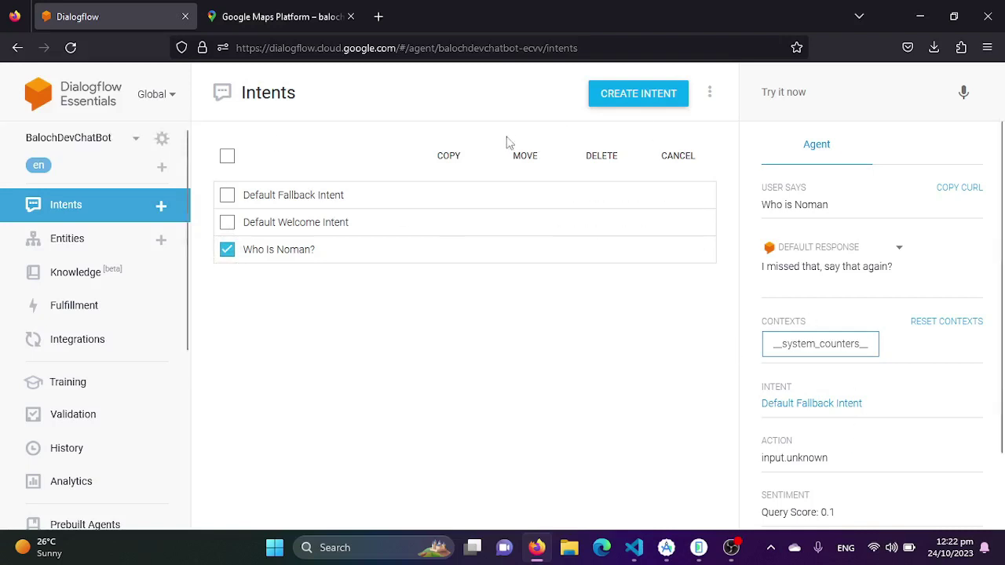
left_click(69, 47)
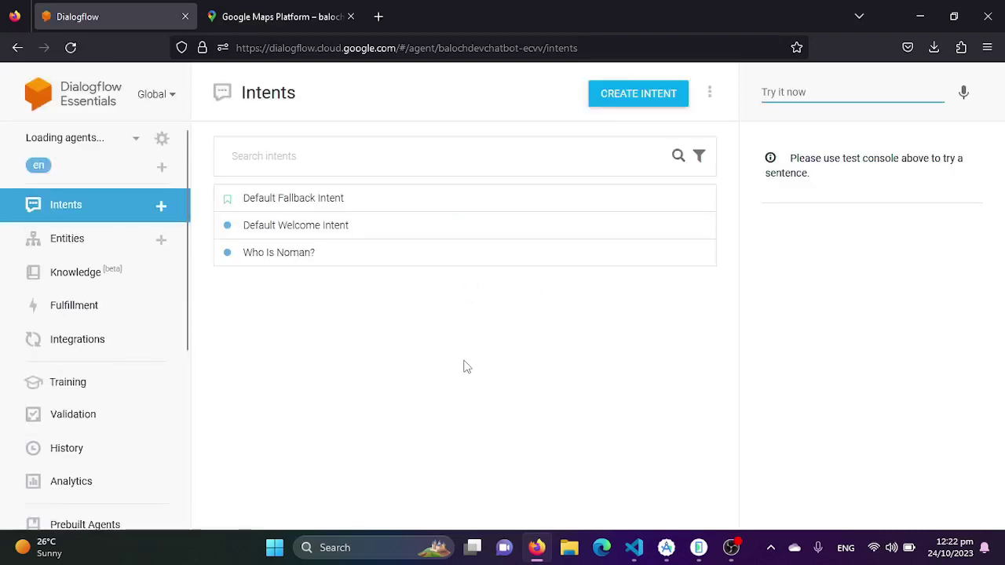
type("who is No")
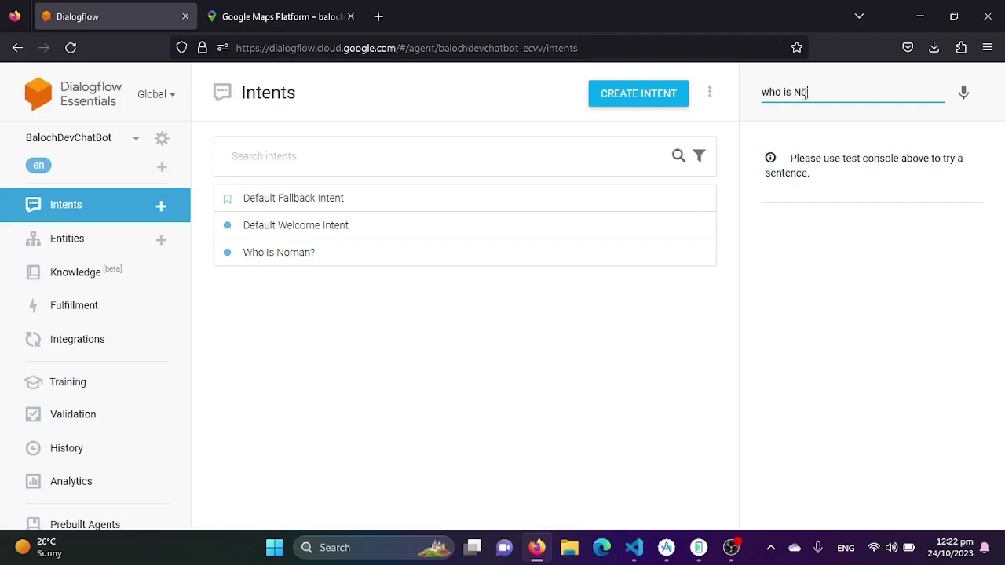
key("Return")
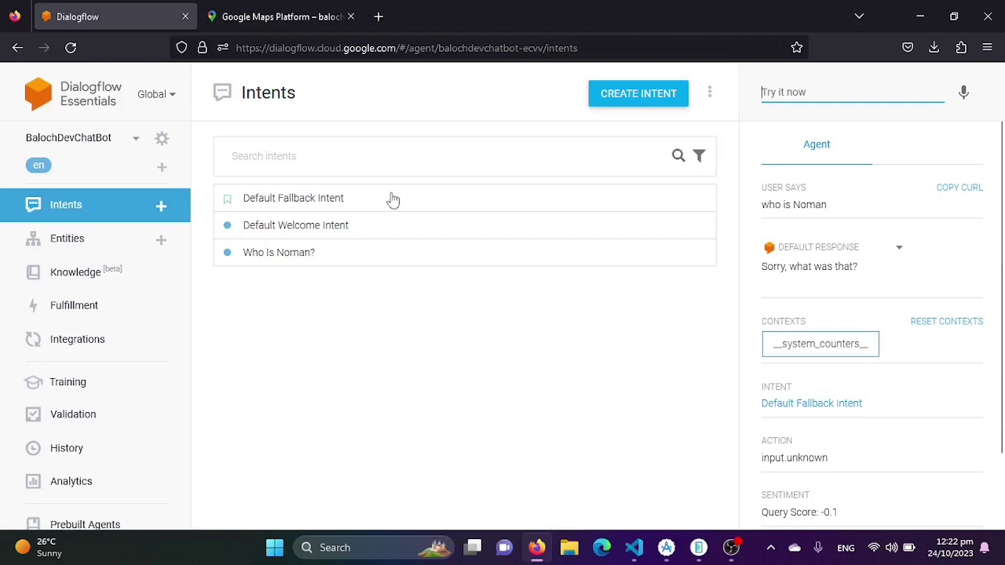
left_click(290, 262)
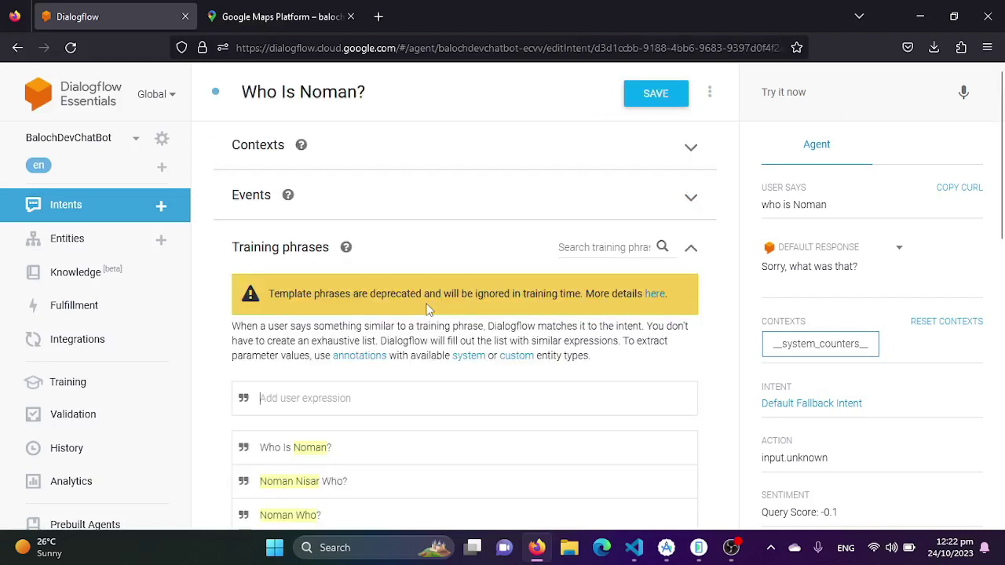
Rename the intent to 'Intoduction' and save it
left_click_drag(383, 91, 229, 100)
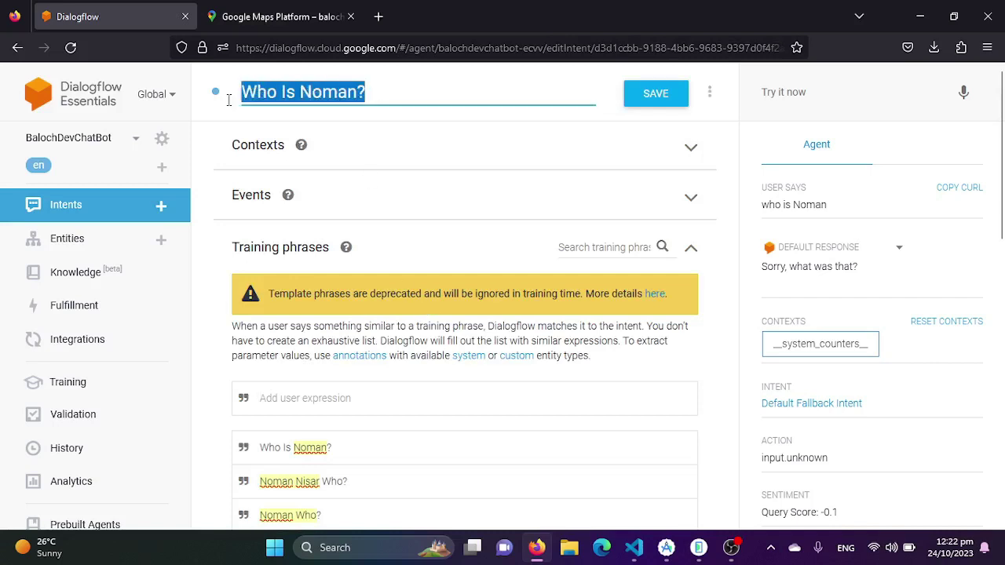
type("IN")
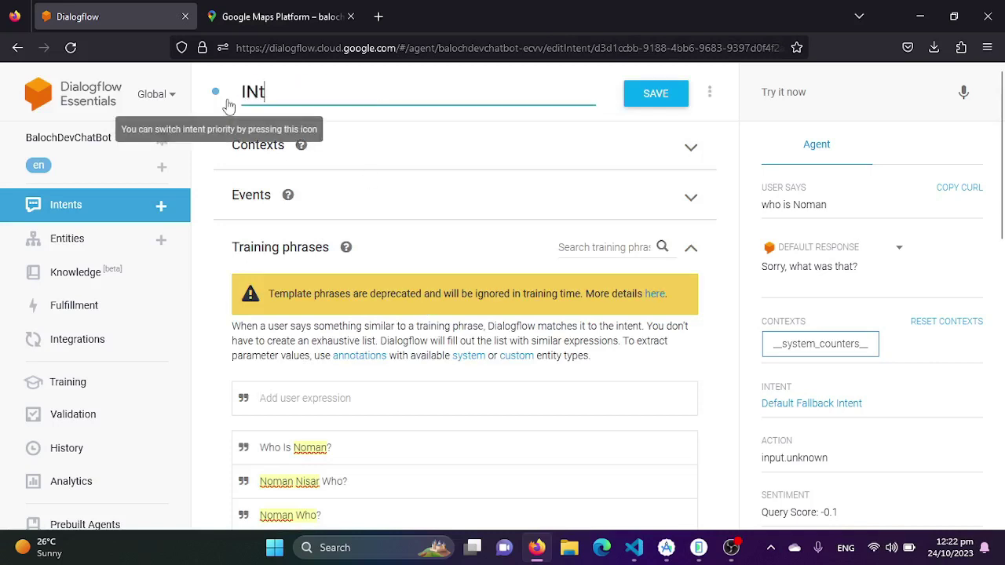
key("BackSpace")
type("ntoduction")
left_click(658, 94)
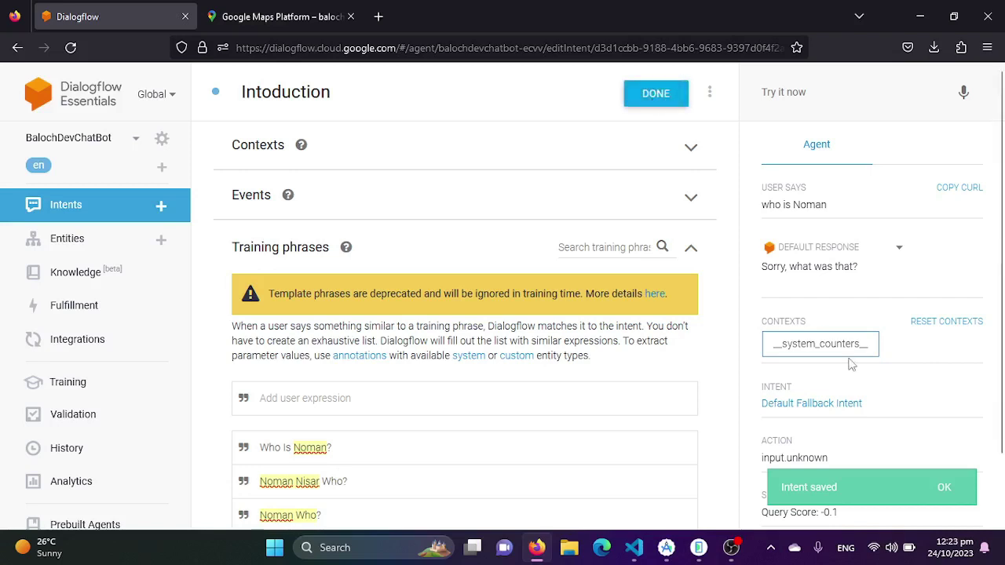
From the intents list, ask who the person is, reload the page, and ask again
left_click(67, 207)
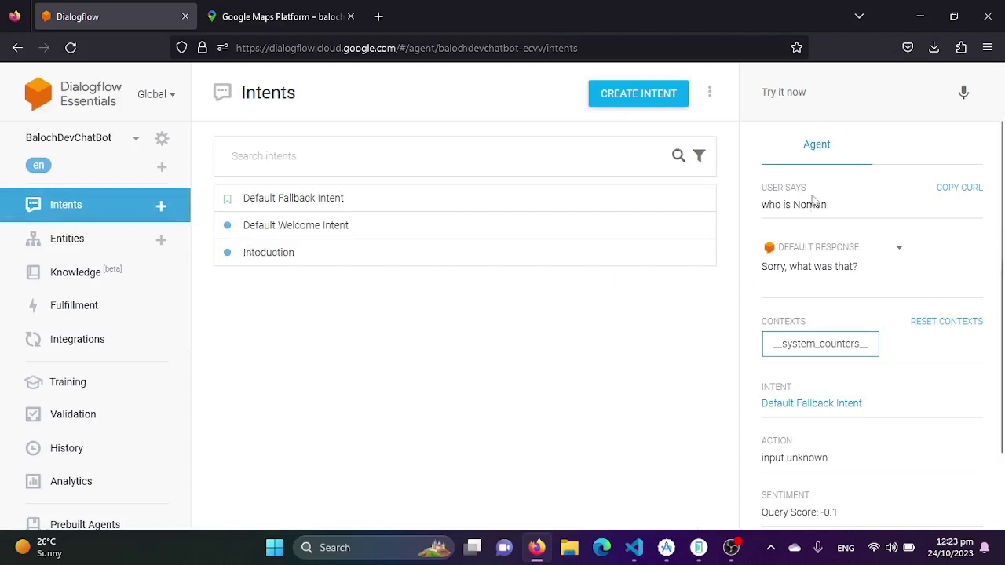
left_click(823, 91)
type("Who")
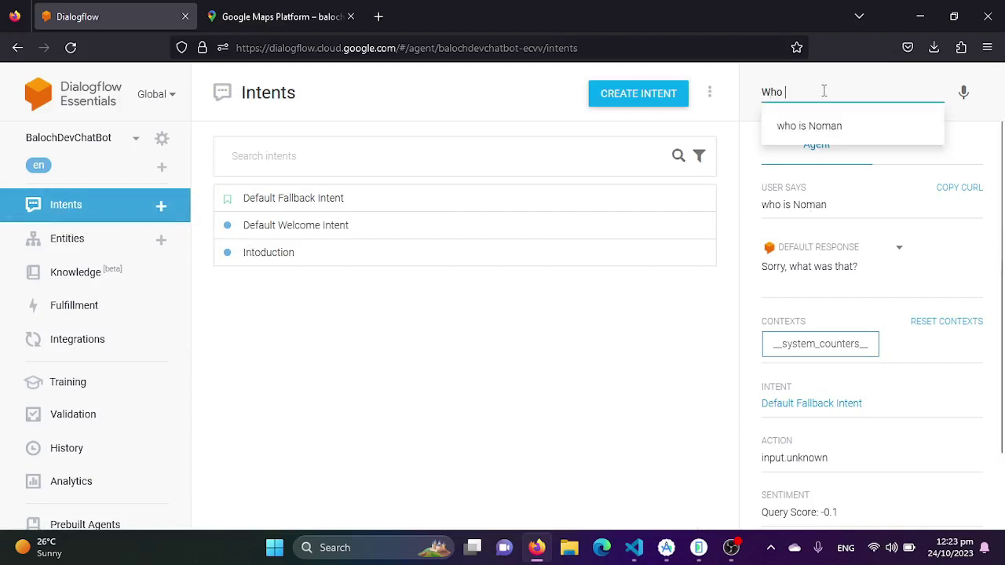
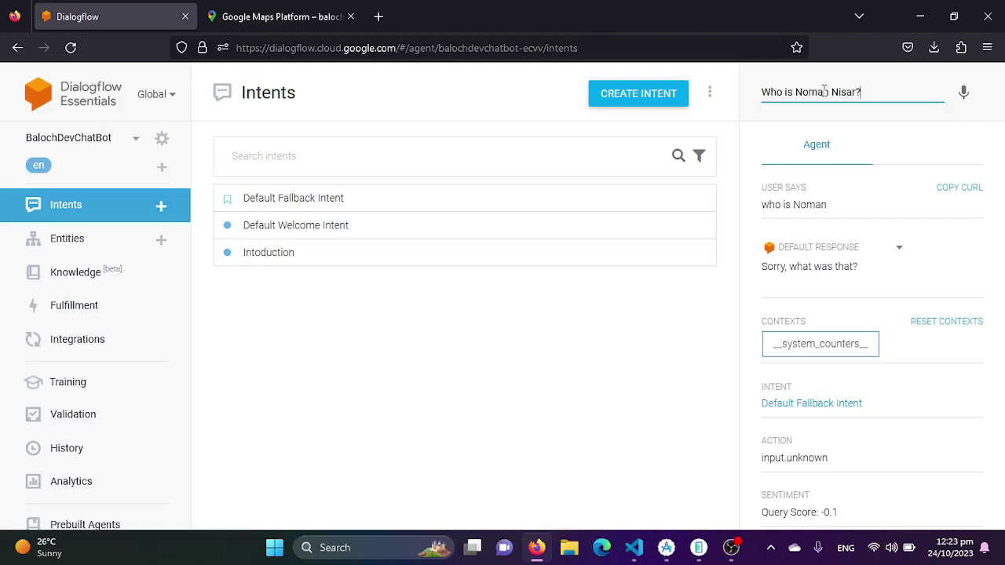
key("Return")
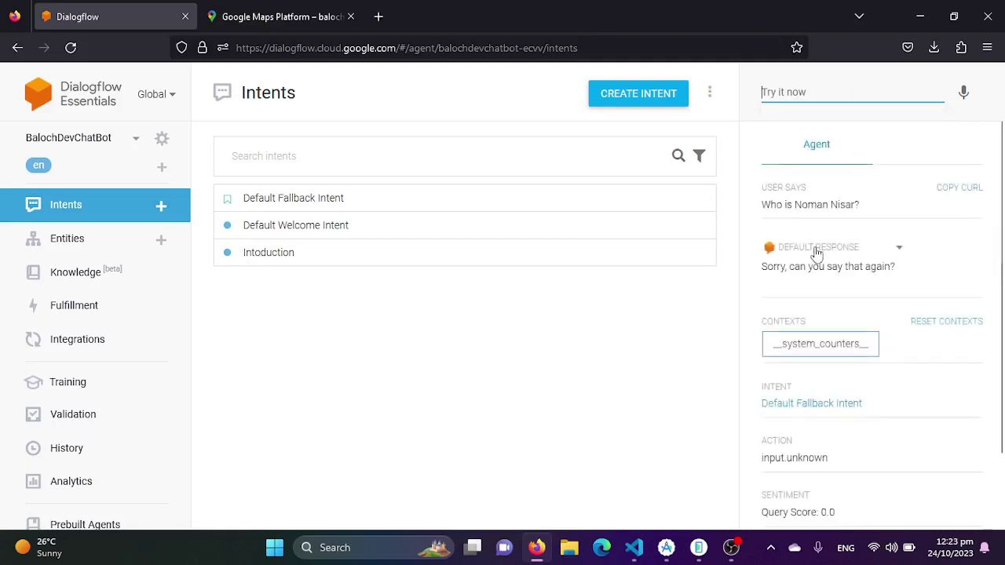
left_click(70, 47)
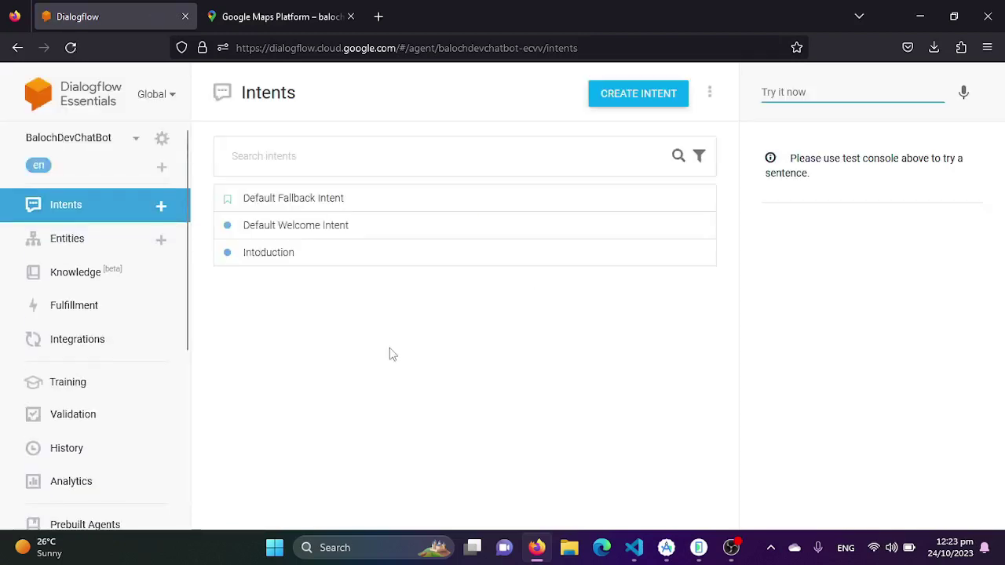
left_click(785, 92)
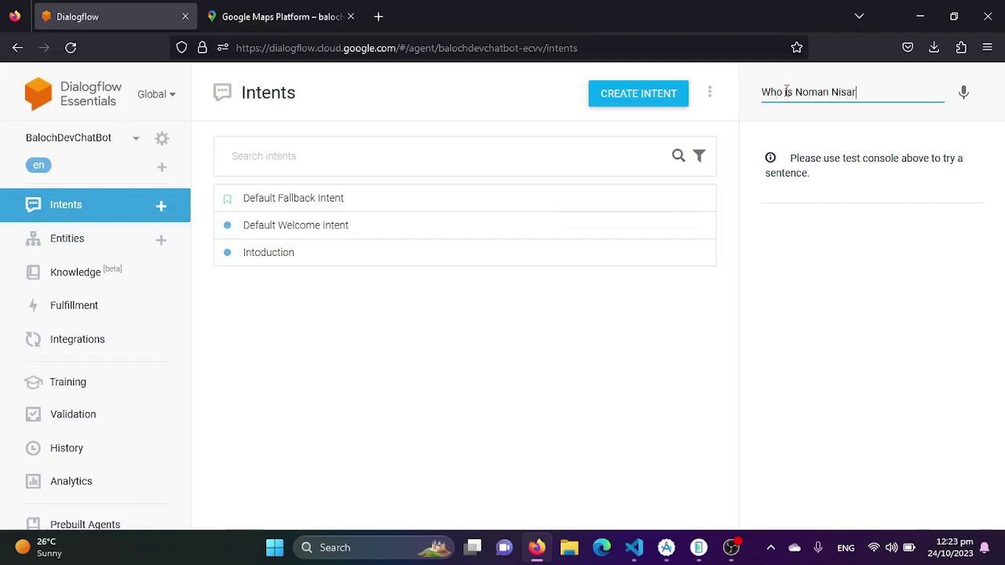
key("Return")
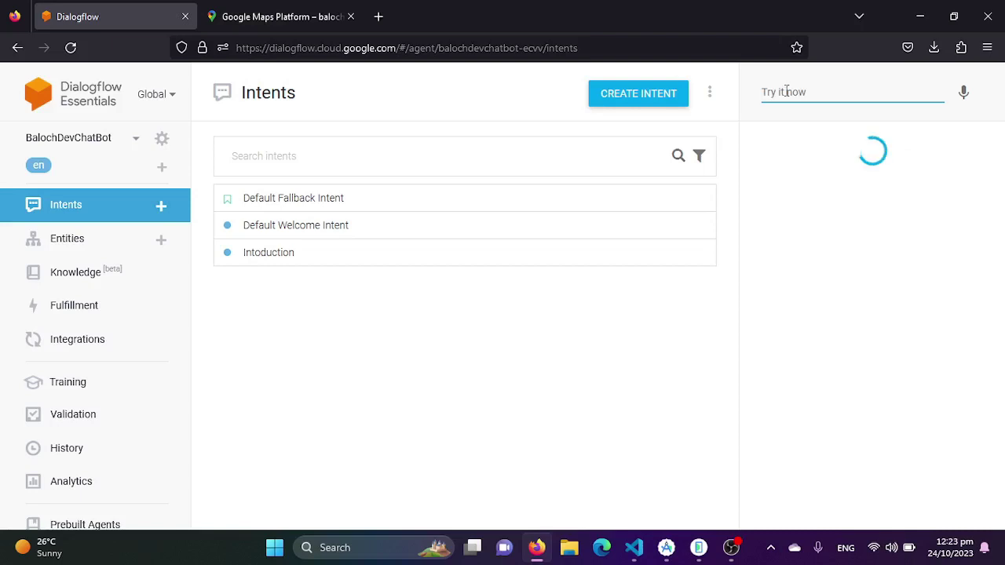
Review the Intoduction intent's parameters and responses, then save it
left_click(316, 256)
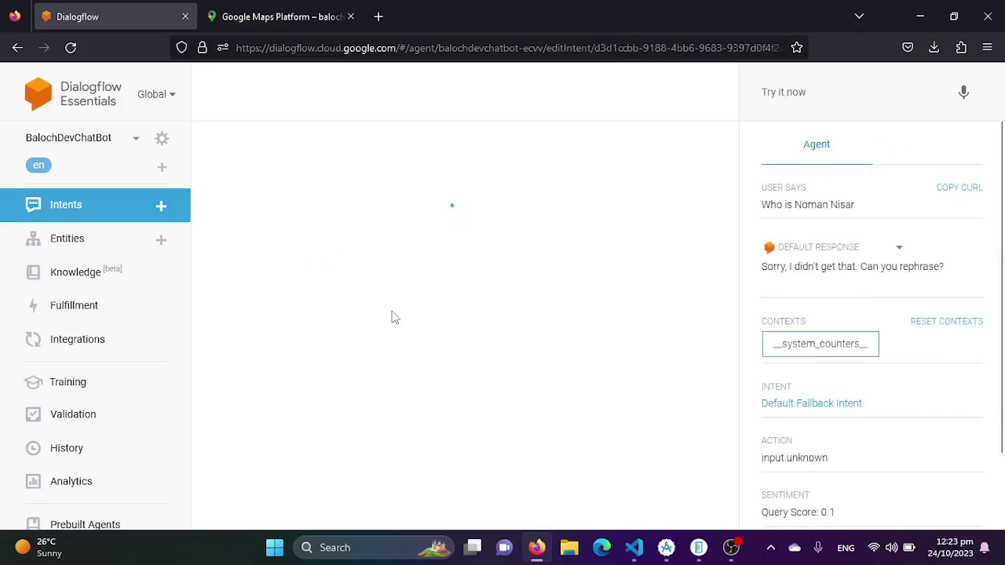
scroll(419, 359, "down", 5)
scroll(421, 365, "down", 3)
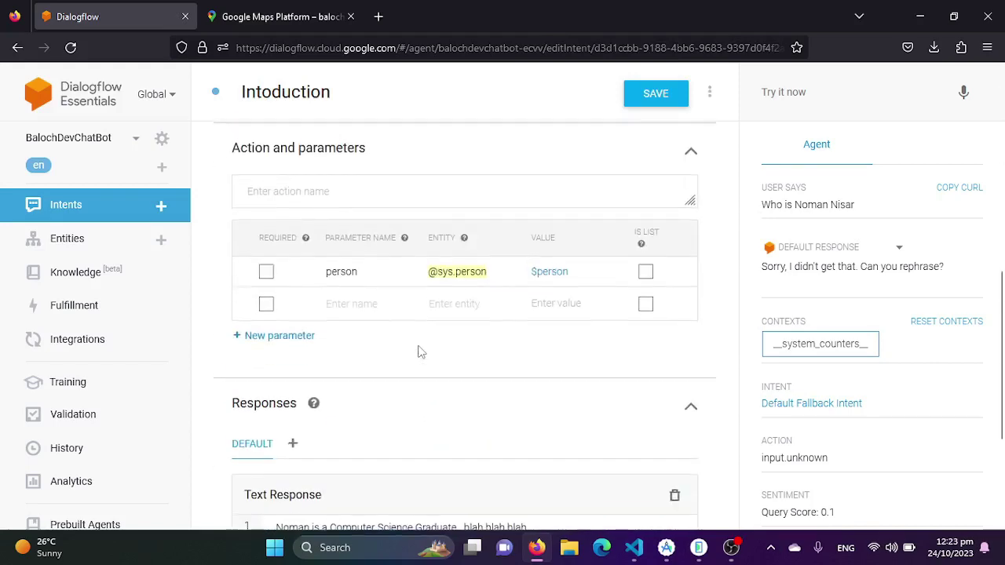
scroll(395, 369, "down", 3)
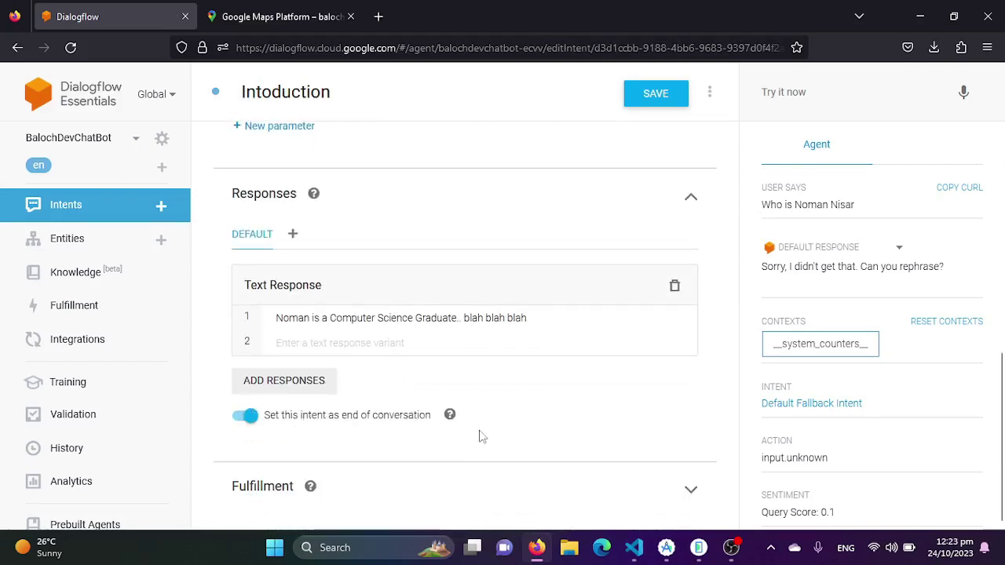
scroll(531, 286, "up", 2)
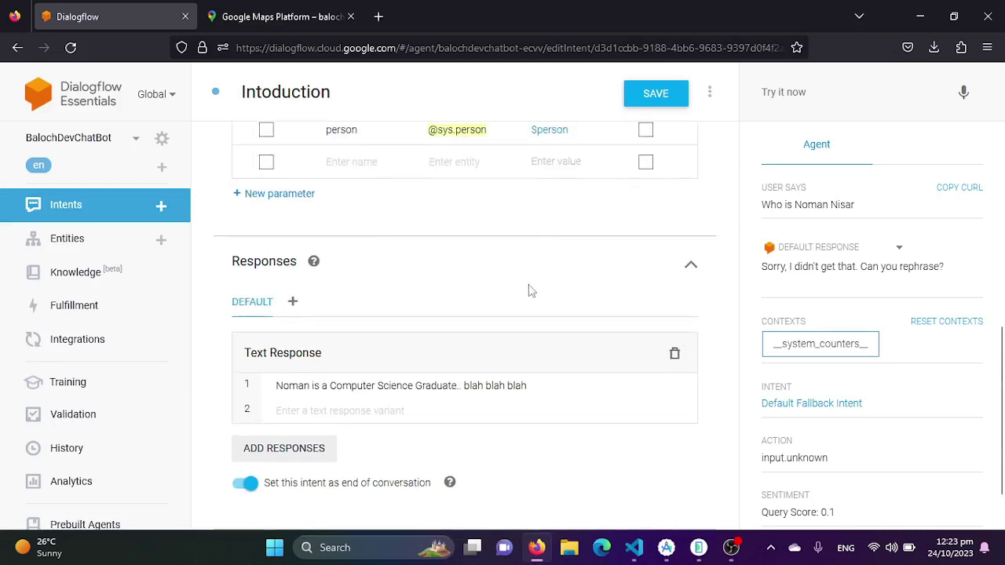
scroll(415, 269, "up", 3)
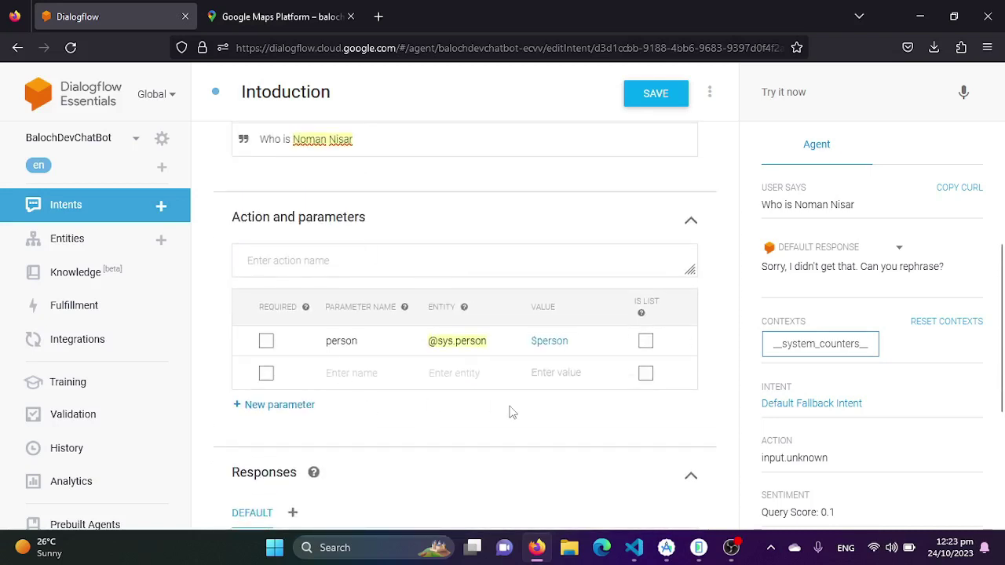
scroll(510, 413, "up", 3)
left_click(656, 95)
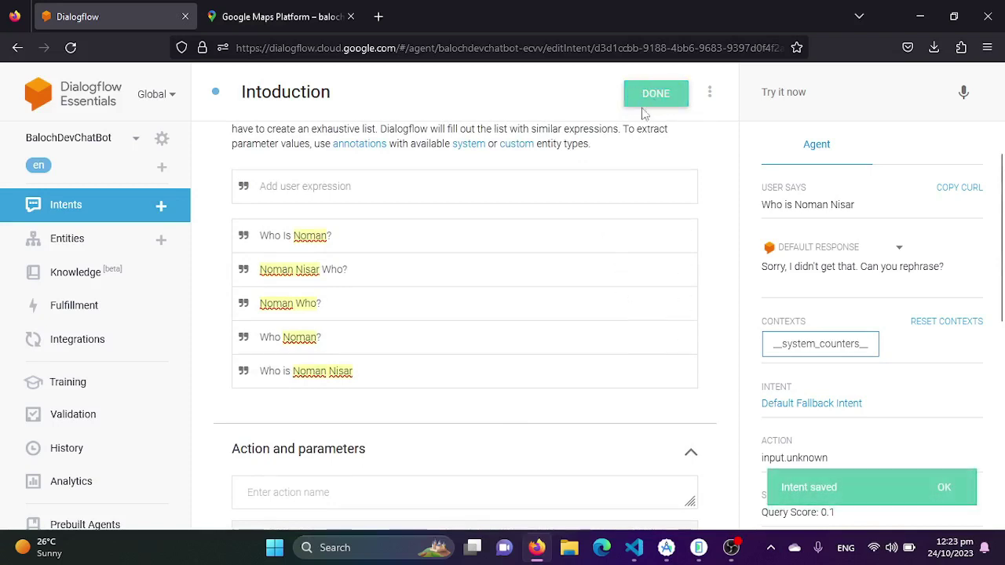
left_click(652, 93)
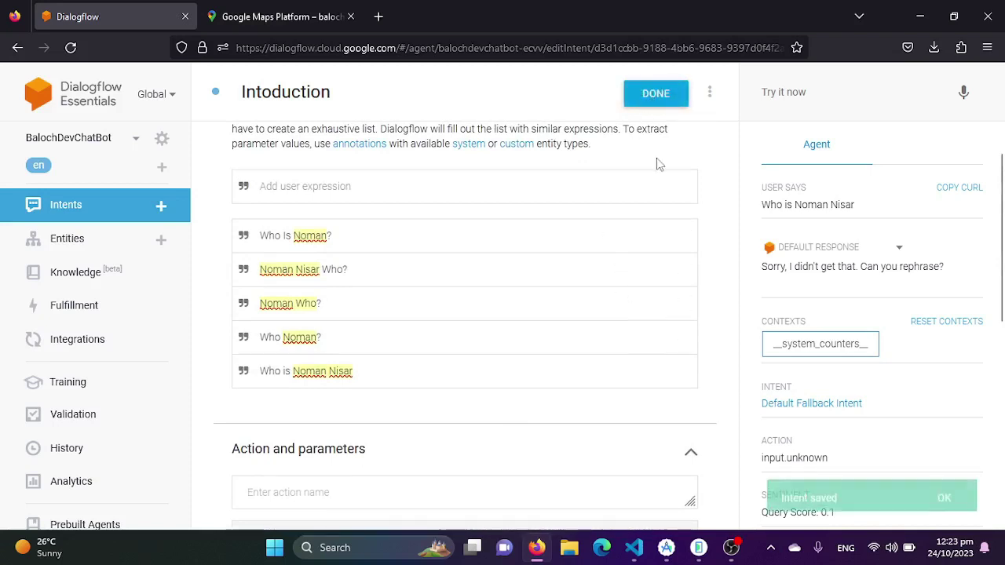
left_click(948, 488)
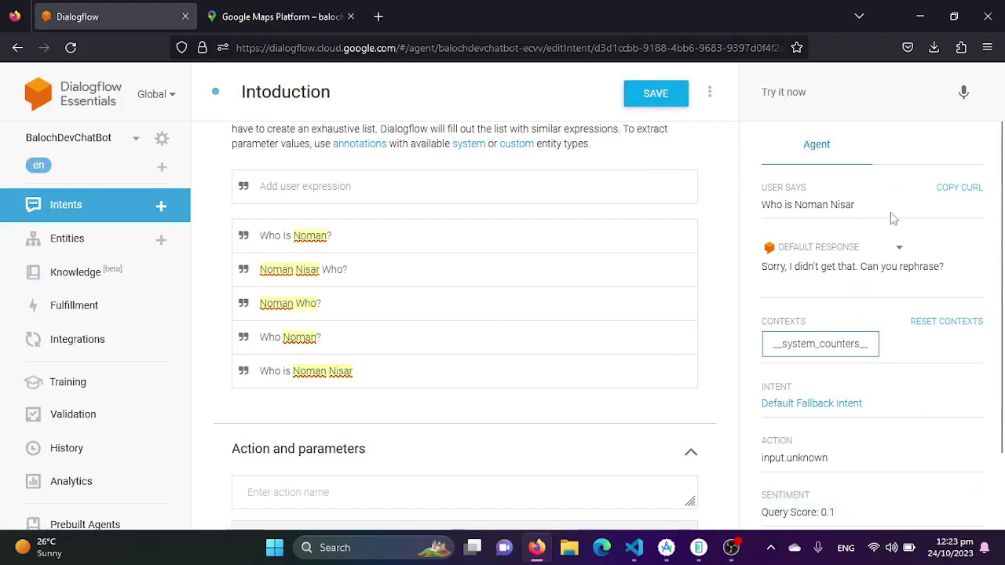
Return to the intents list and reopen the Intoduction intent
scroll(823, 261, "down", 1)
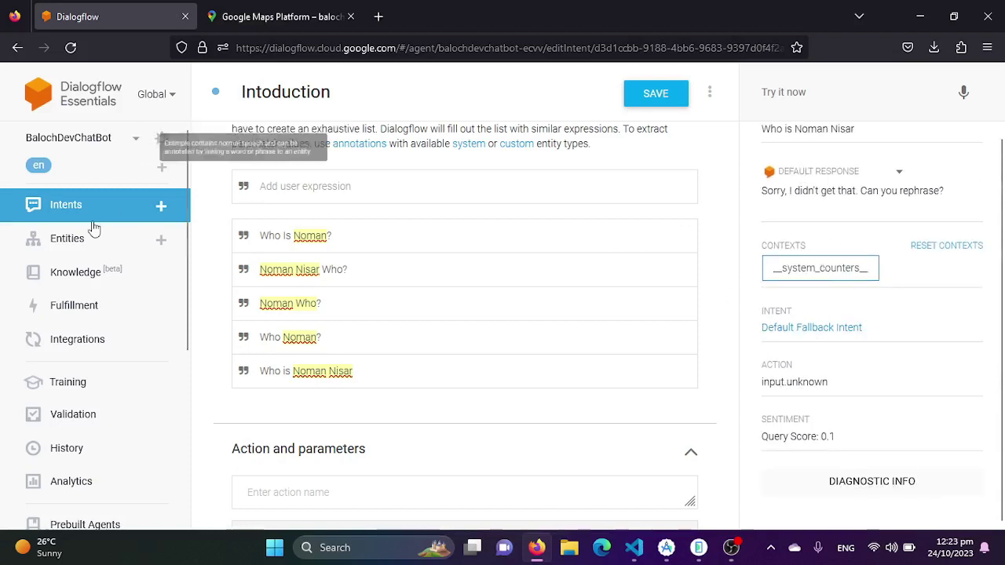
left_click(74, 210)
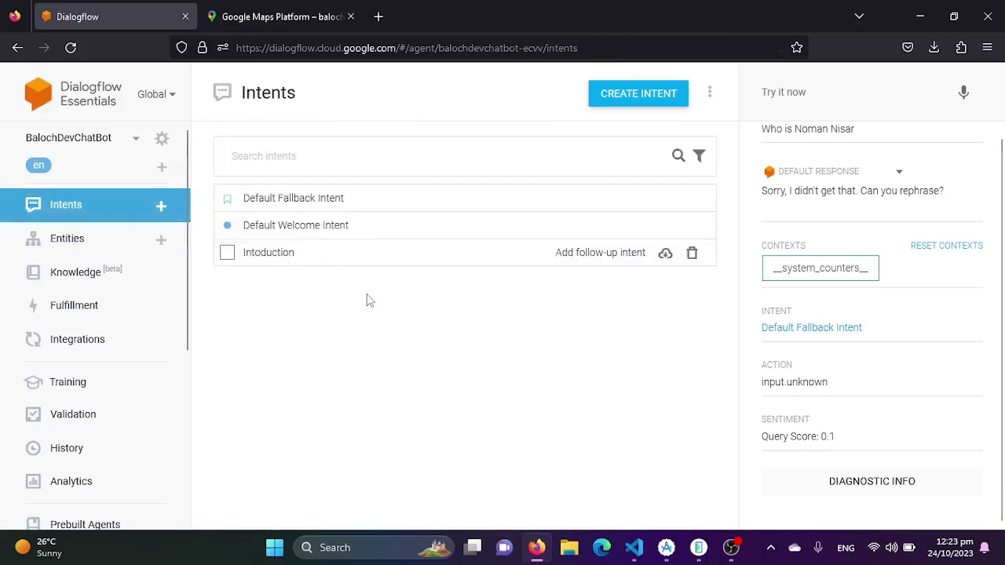
left_click(293, 264)
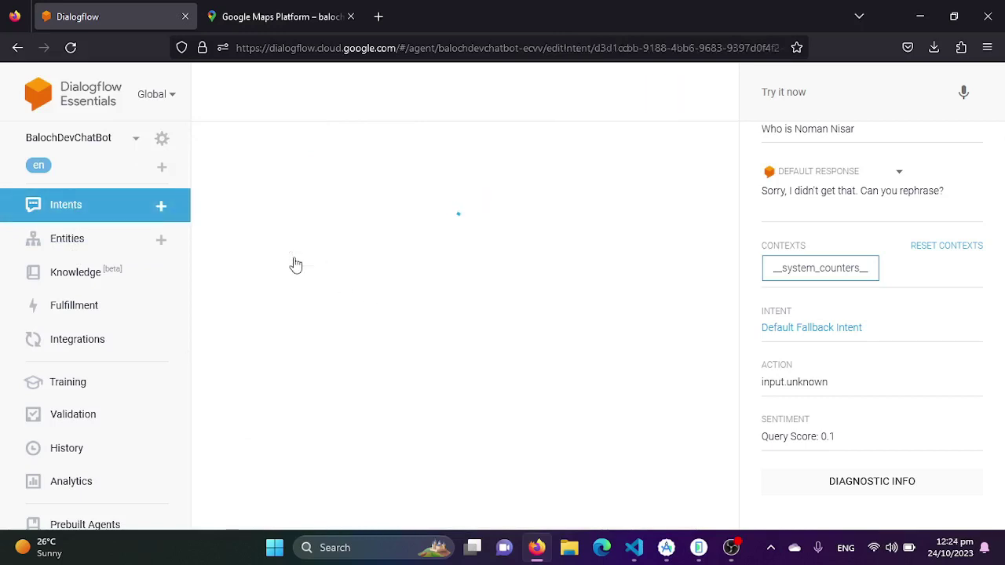
Ask the agent in Try it now who the person named in the intent is
left_click(823, 93)
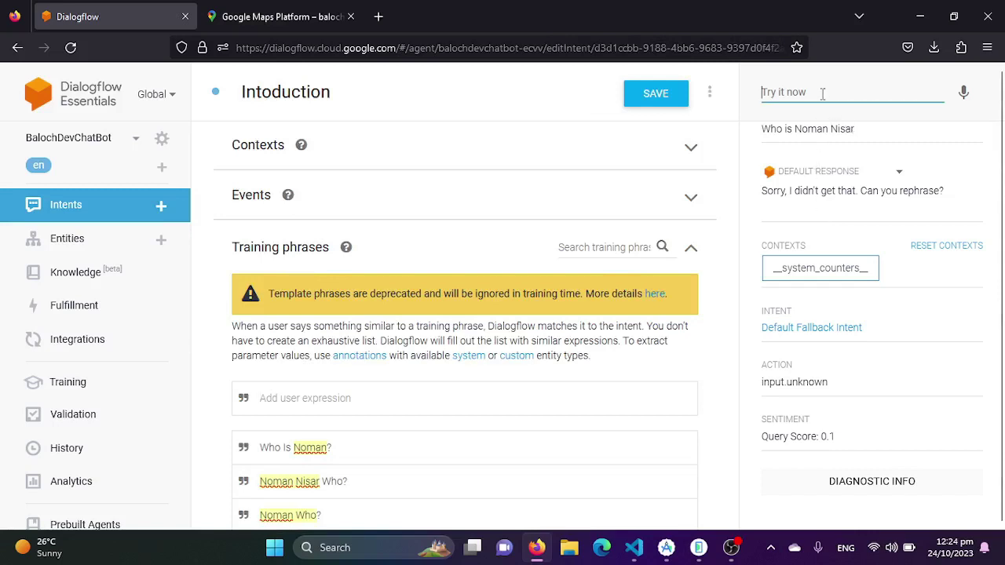
type("Whio")
key("BackSpace")
key("BackSpace")
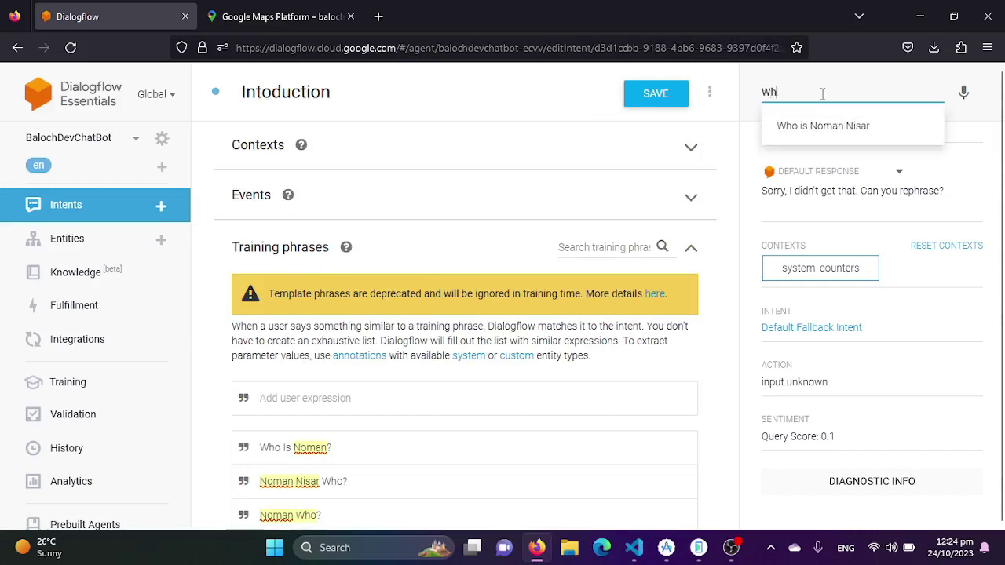
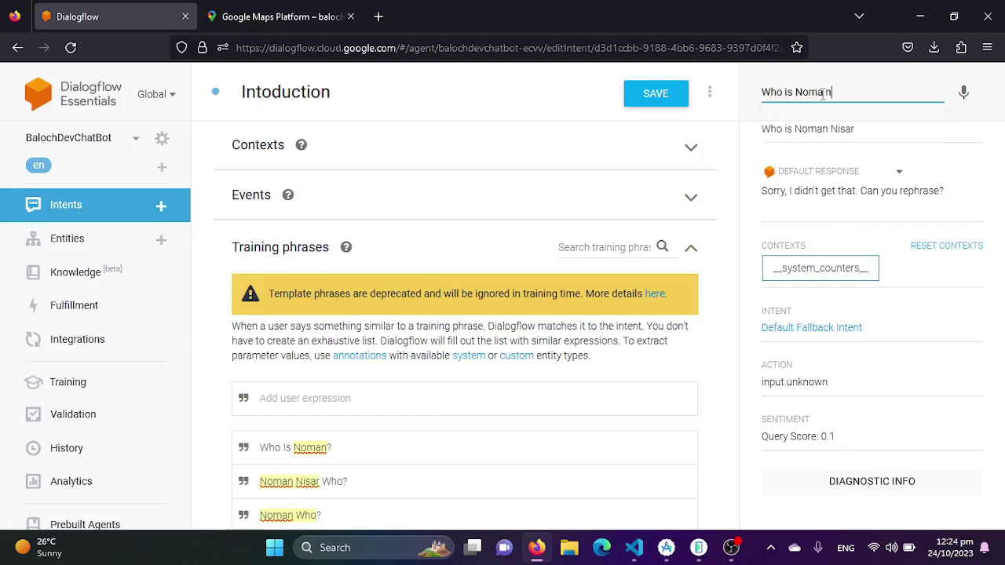
key("Return")
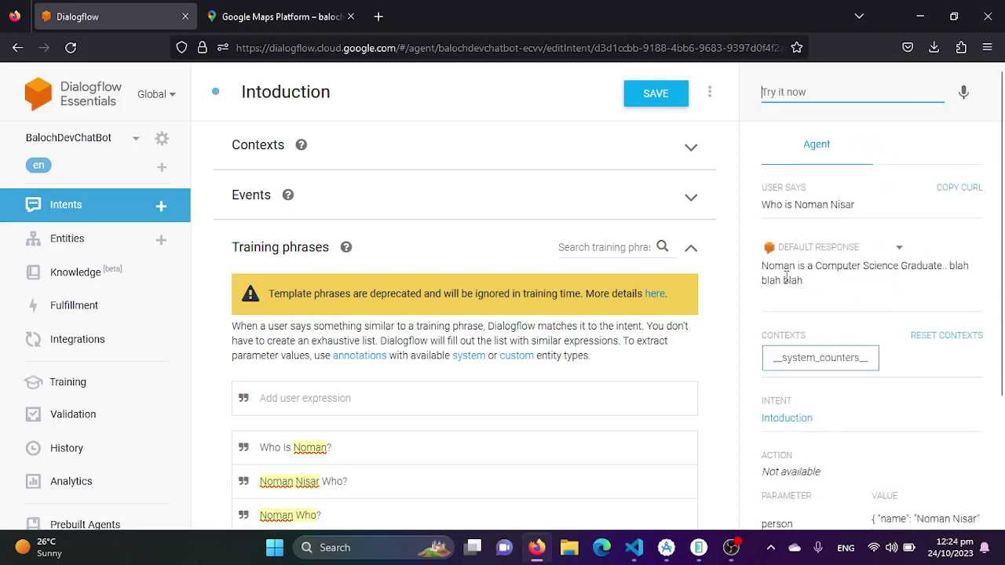
Check the reply is Intoduction's Computer Science Graduate response, then return to Intents
left_click_drag(804, 288, 762, 271)
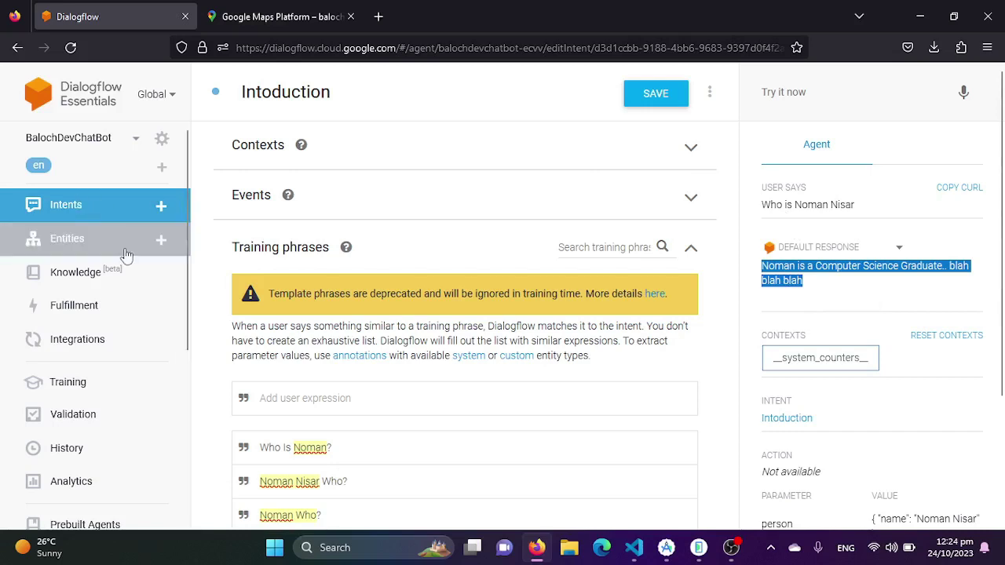
scroll(411, 446, "down", 1)
scroll(411, 446, "down", 1)
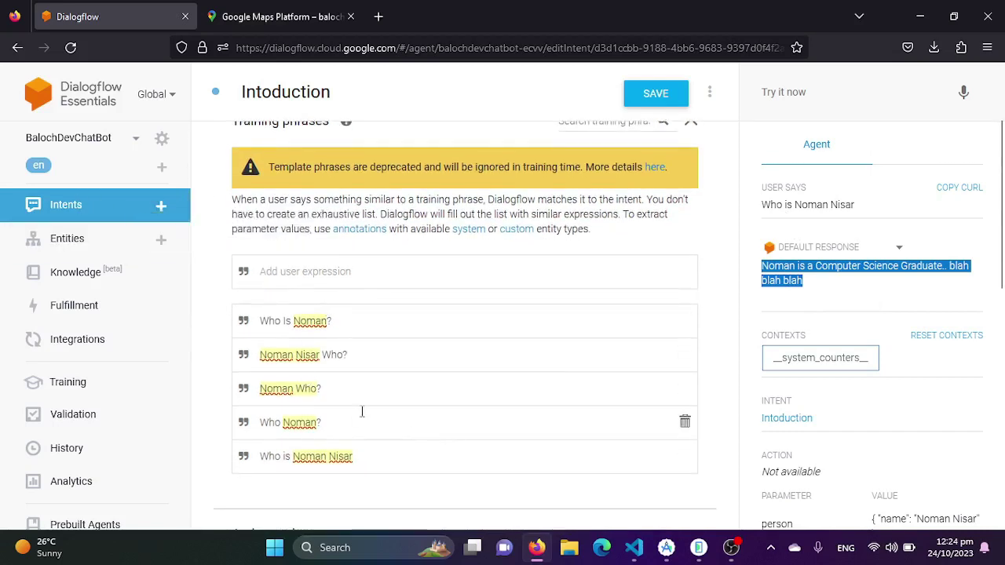
scroll(404, 450, "down", 2)
scroll(353, 384, "up", 2)
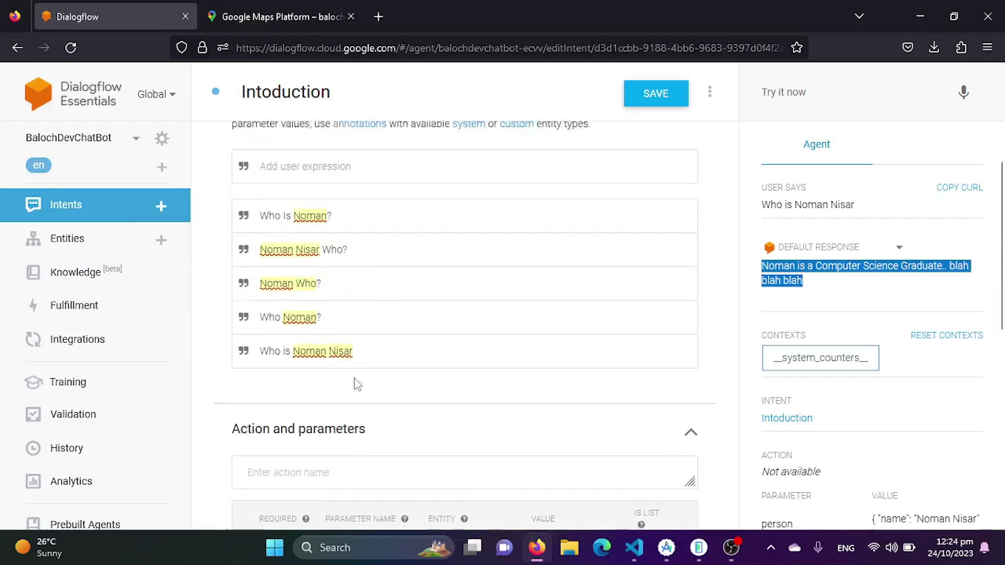
left_click(88, 210)
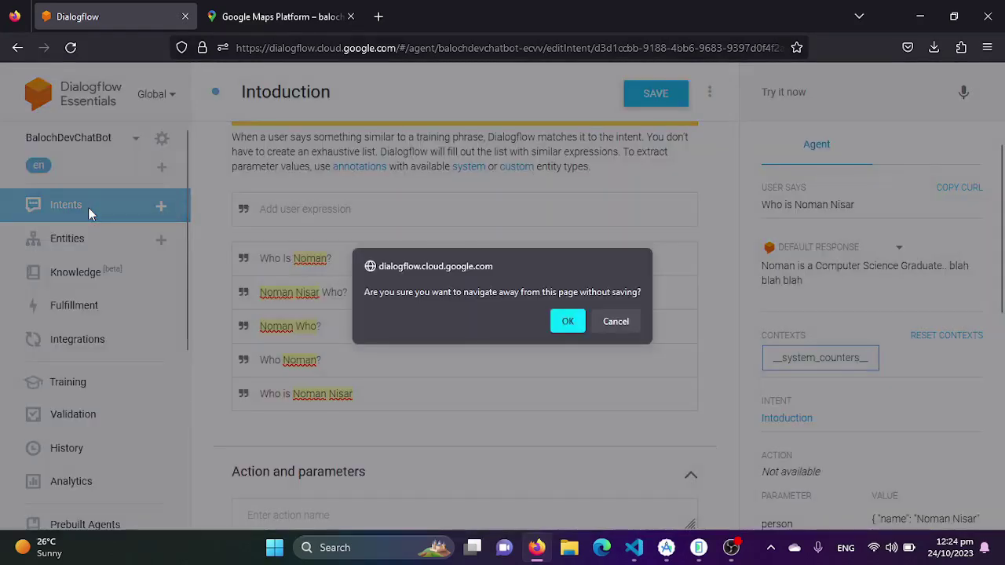
Leave the intent without saving and select the Google Project ID in the agent's settings
left_click(570, 323)
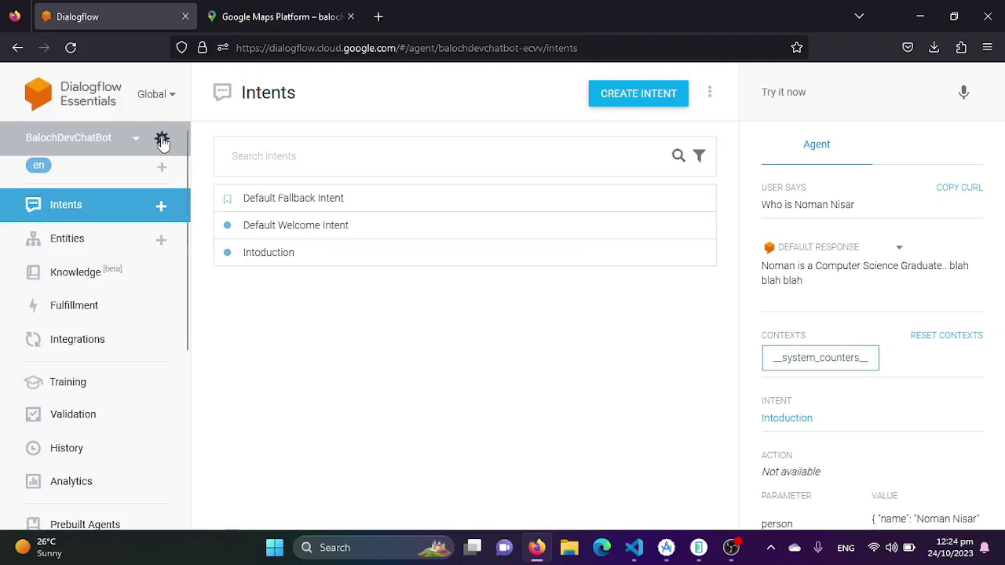
left_click(162, 139)
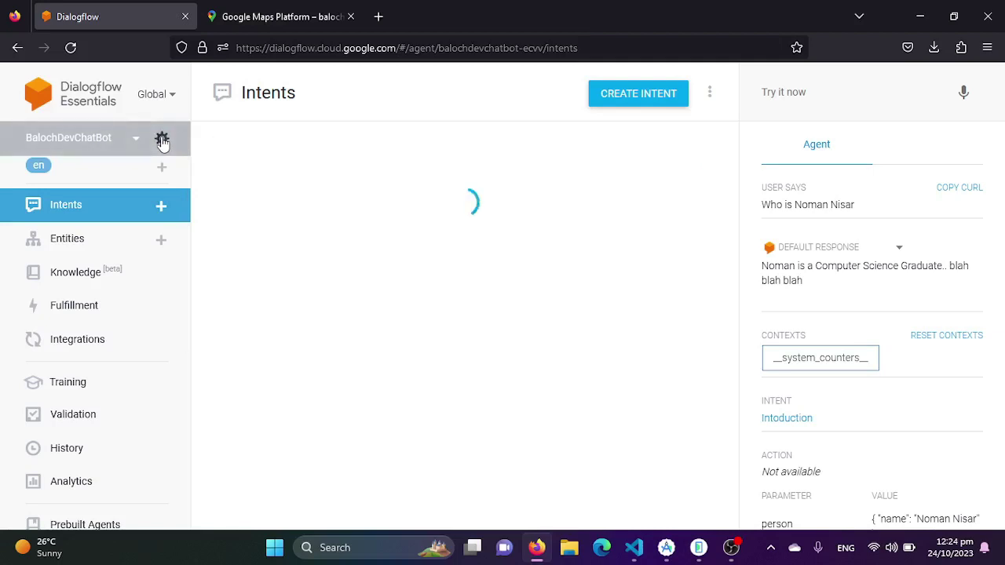
scroll(393, 291, "down", 2)
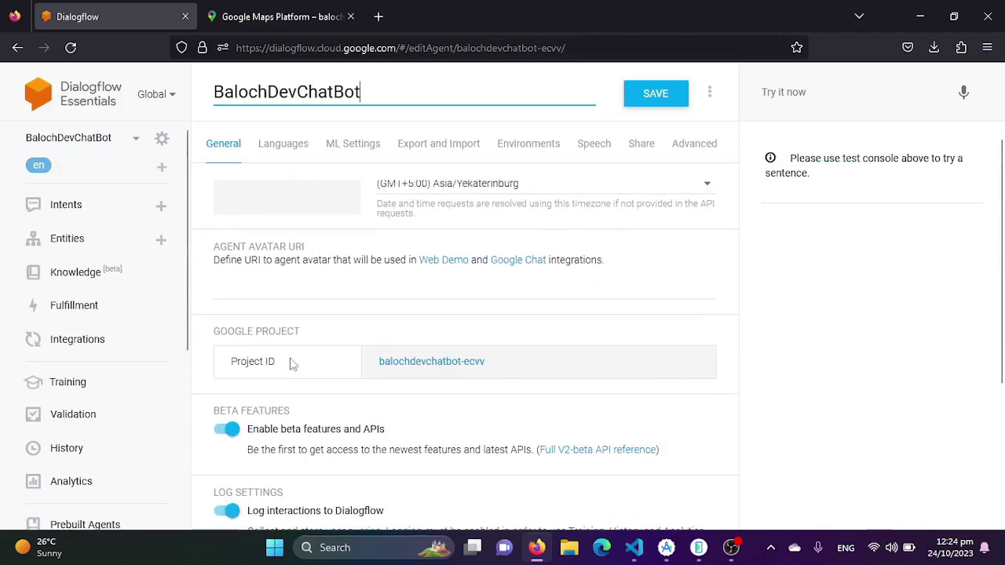
left_click_drag(491, 367, 379, 365)
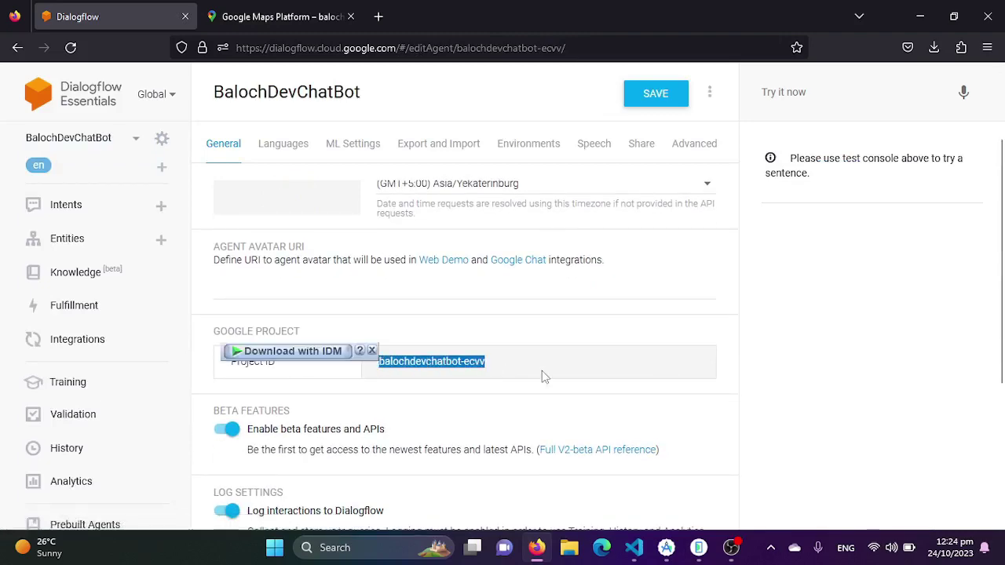
left_click(305, 18)
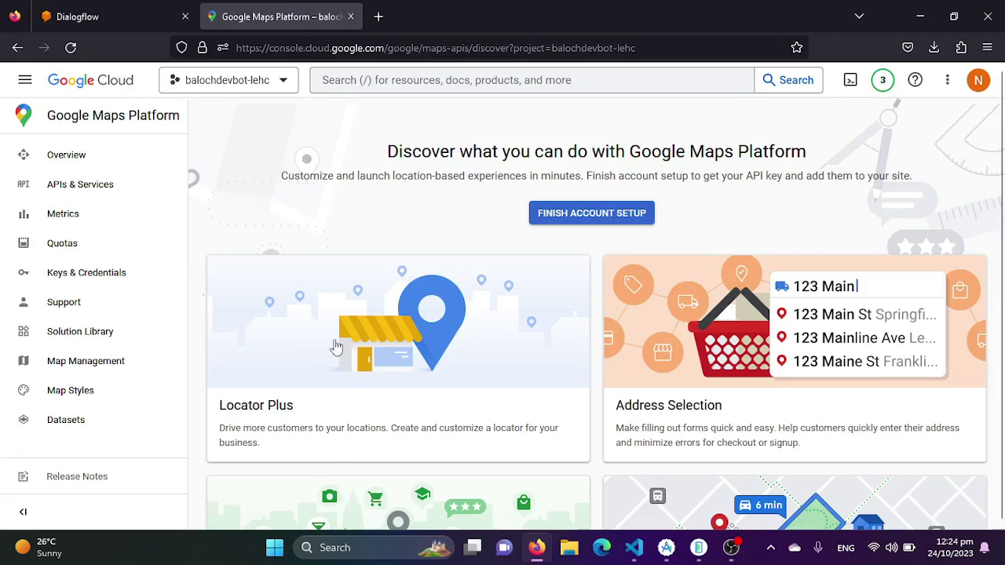
Select the balochdevchatbot-ecvv project from all projects, matching the agent's Project ID
left_click(117, 17)
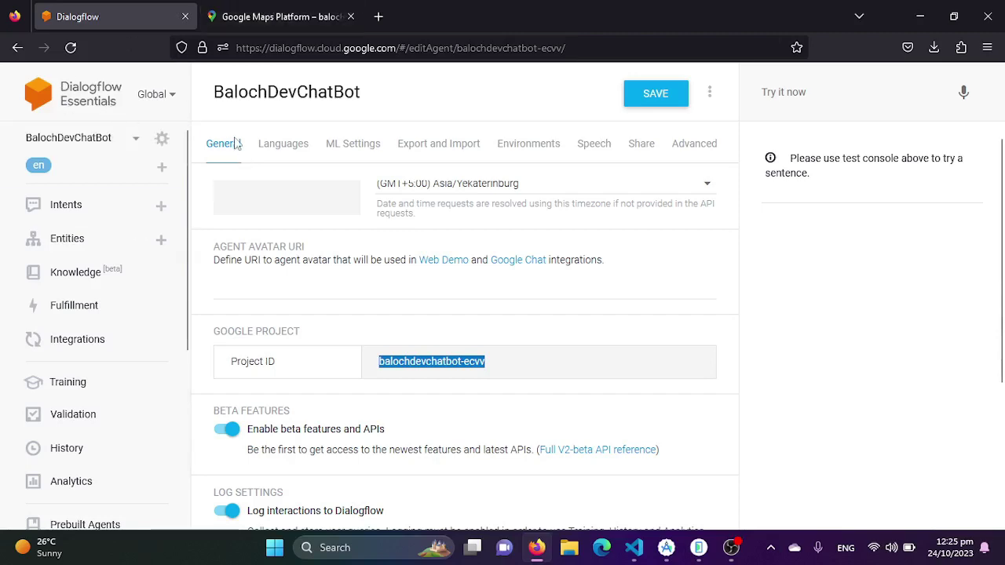
left_click(283, 16)
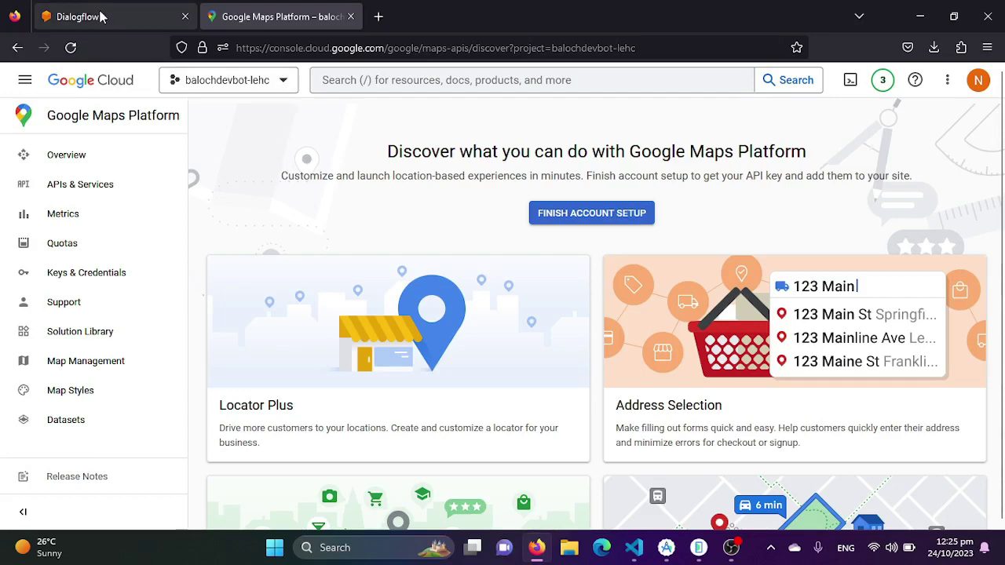
left_click(131, 16)
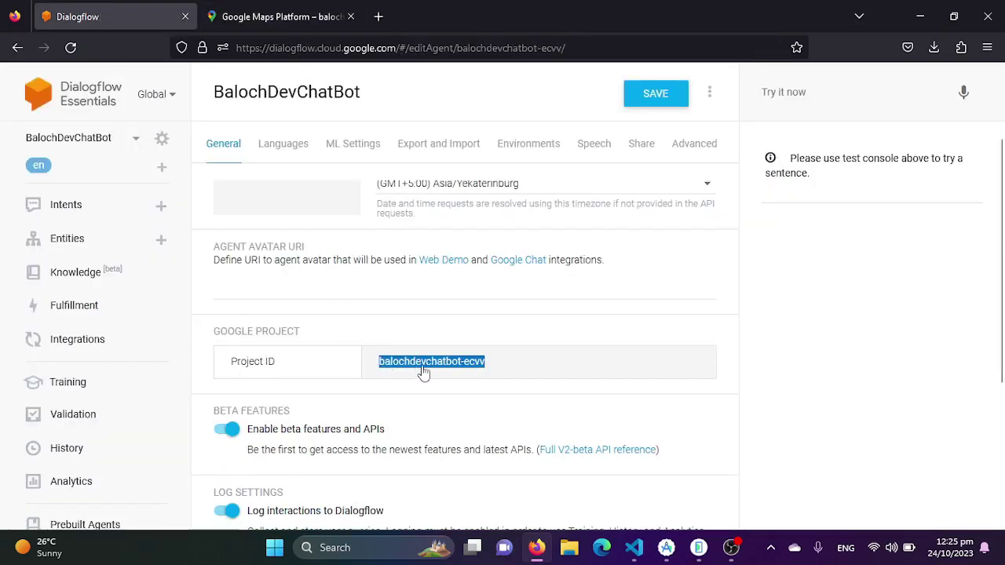
left_click(268, 23)
left_click(281, 86)
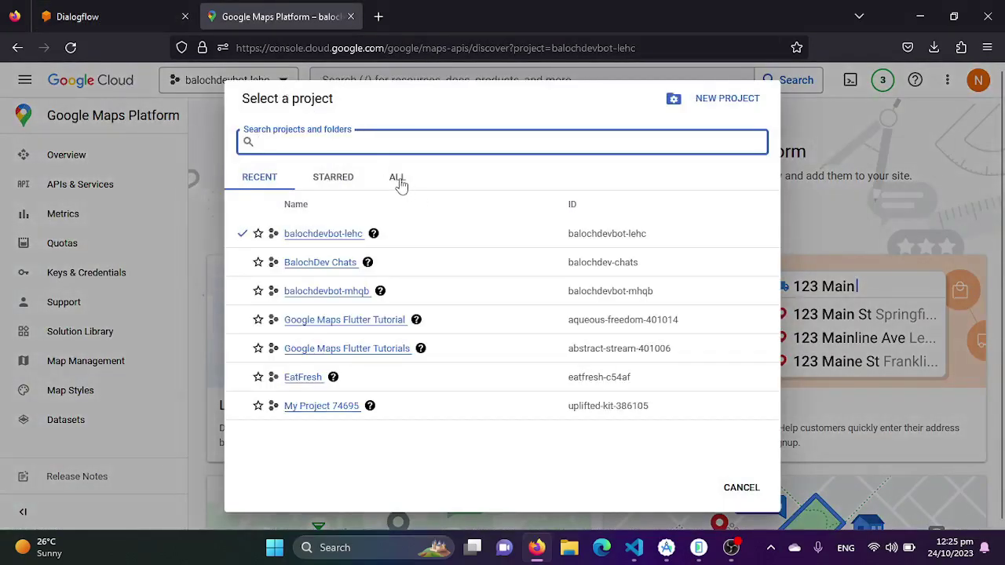
left_click(398, 179)
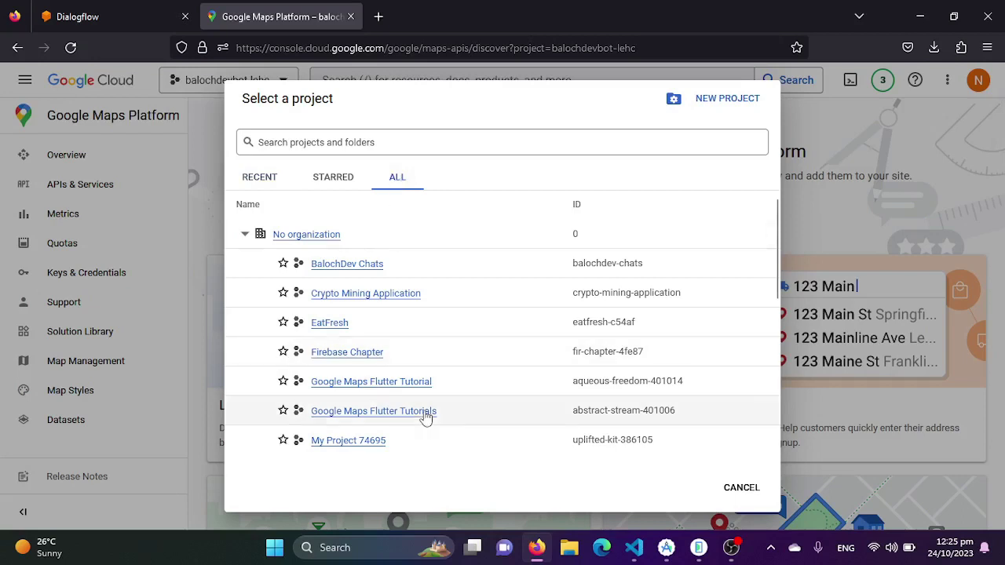
scroll(424, 414, "down", 4)
scroll(424, 416, "down", 1)
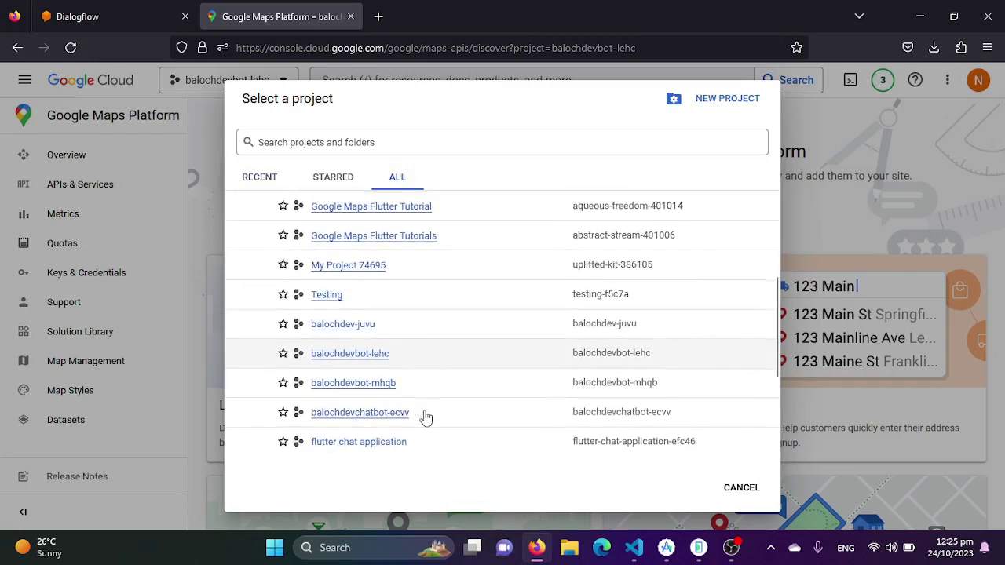
left_click(369, 416)
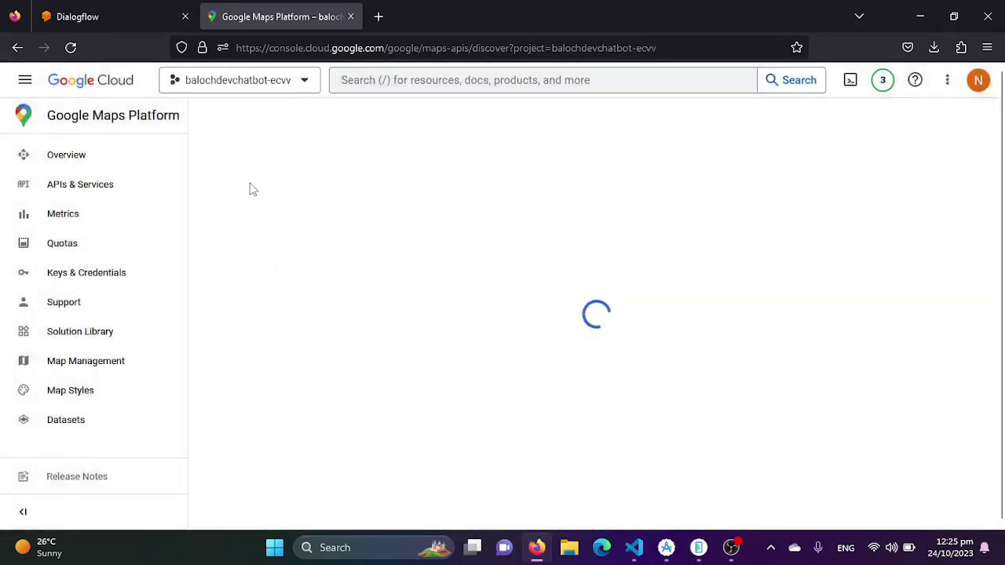
left_click(131, 7)
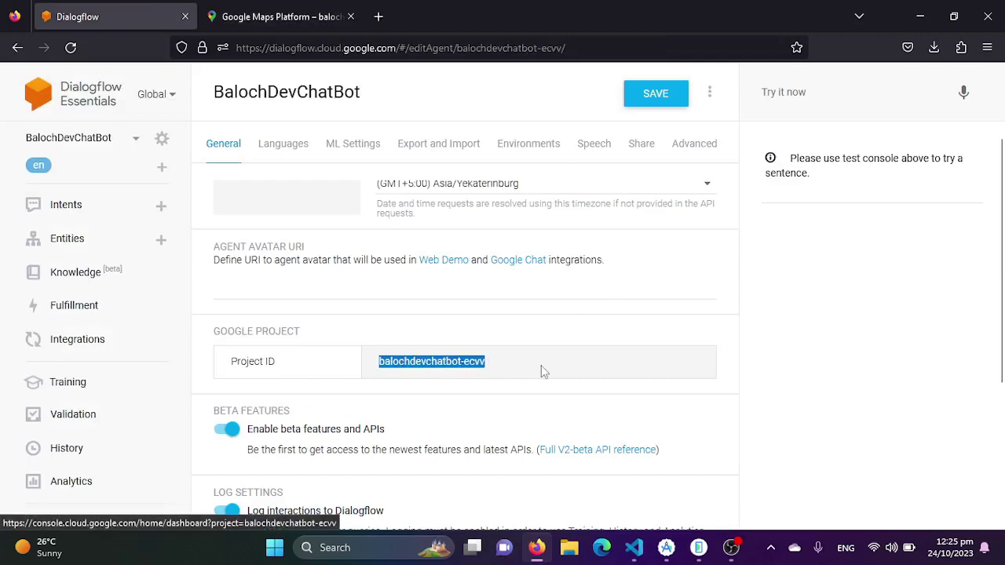
left_click(248, 7)
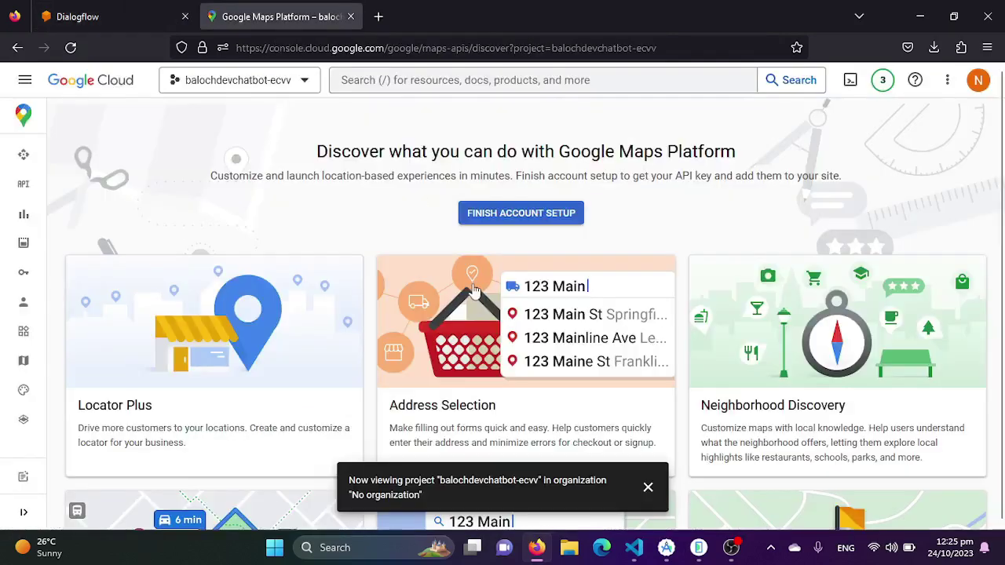
Search 'Dialog' and open the Dialogflow API product page, confirming it is enabled
scroll(331, 322, "down", 3)
scroll(332, 310, "up", 3)
left_click(457, 80)
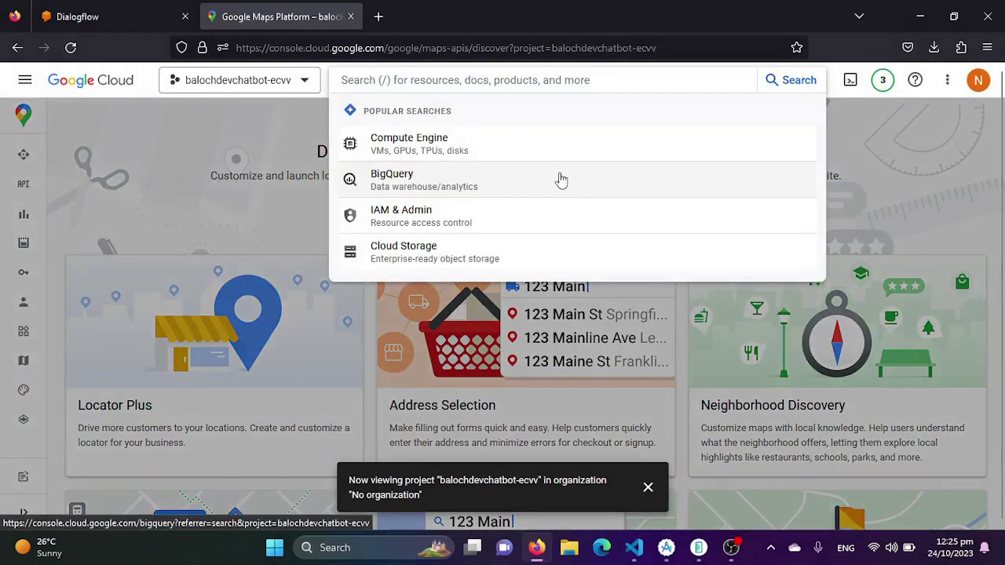
type("Dialog")
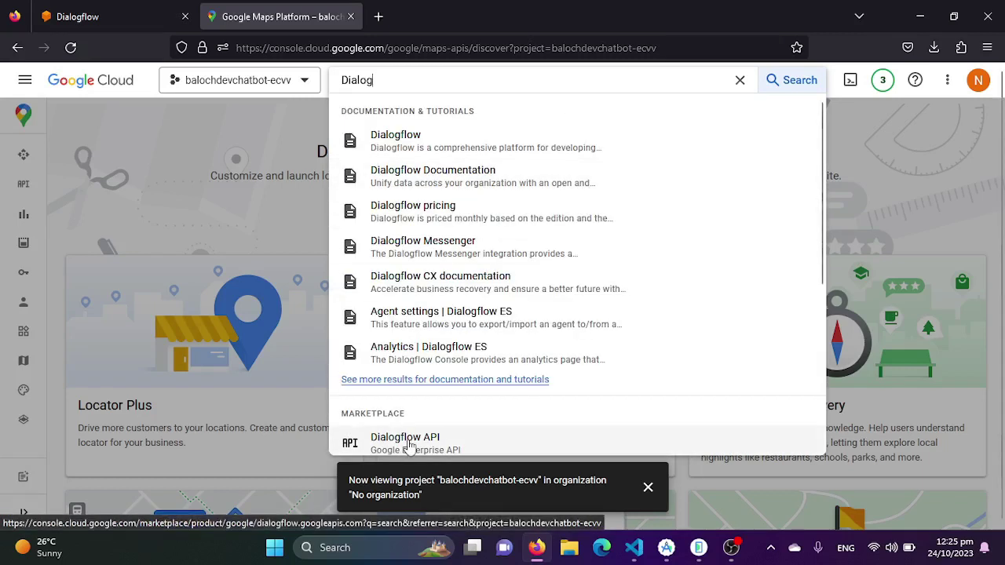
left_click(409, 445)
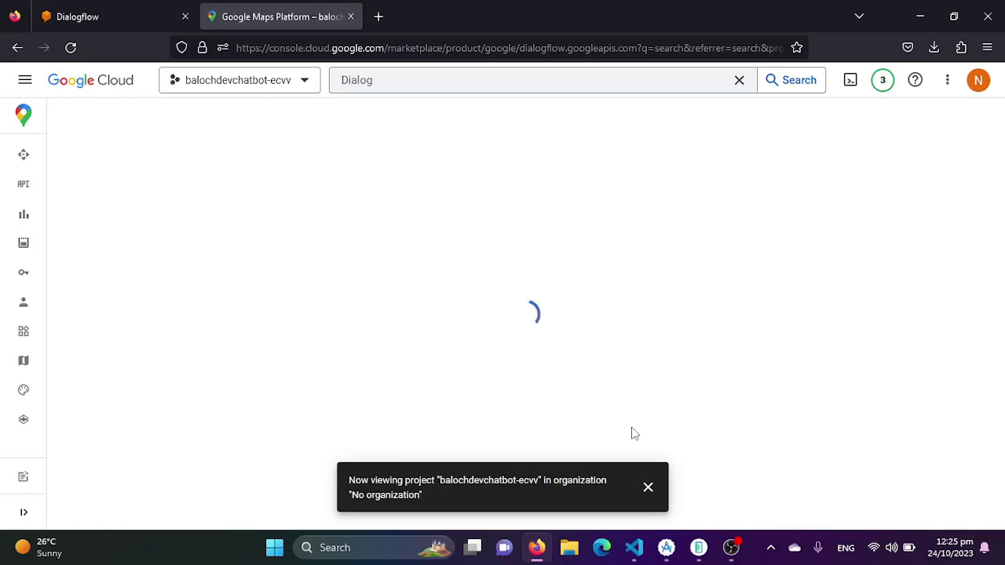
left_click(647, 488)
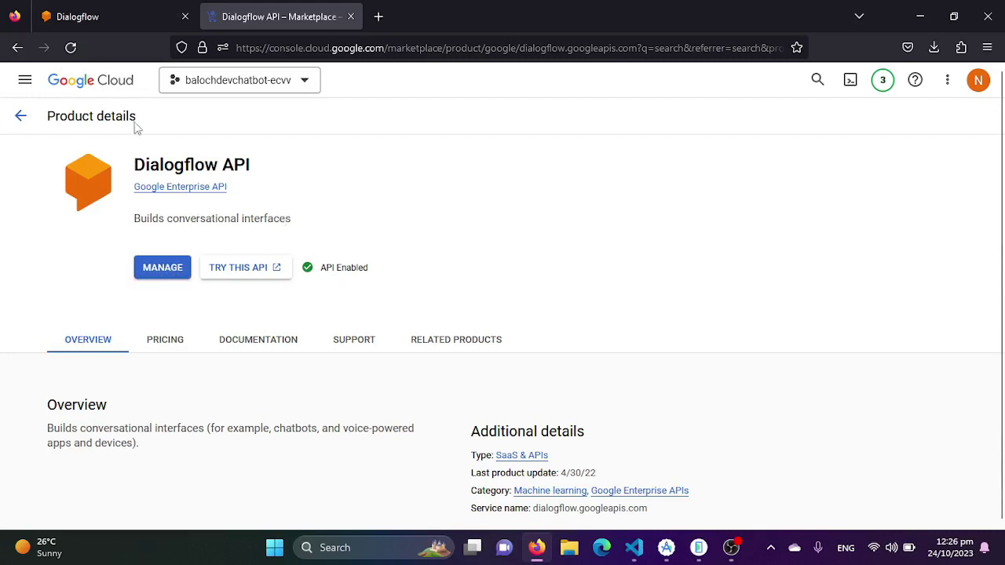
Go through APIs & Services in the navigation menu to the Credentials page
left_click(26, 84)
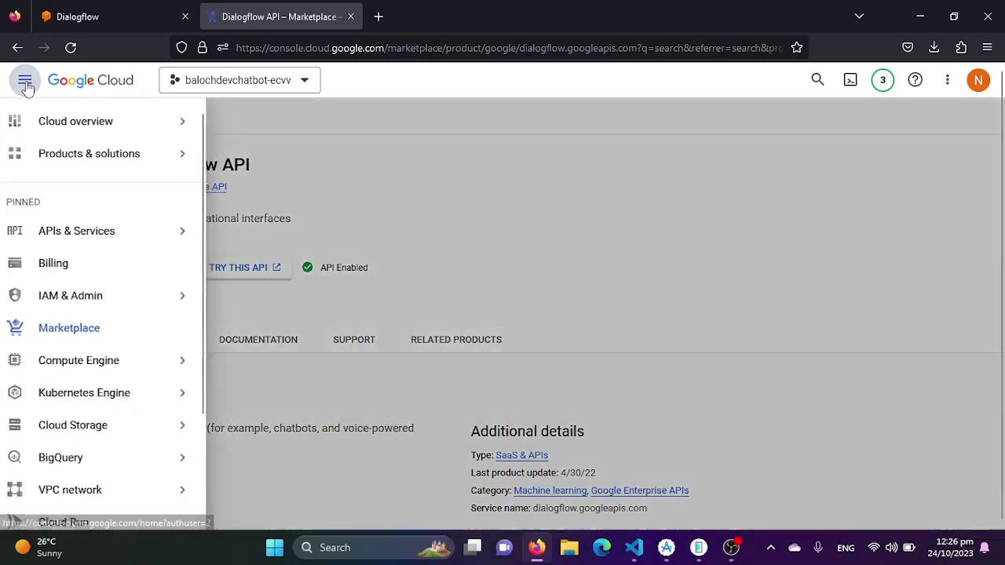
mouse_move(114, 229)
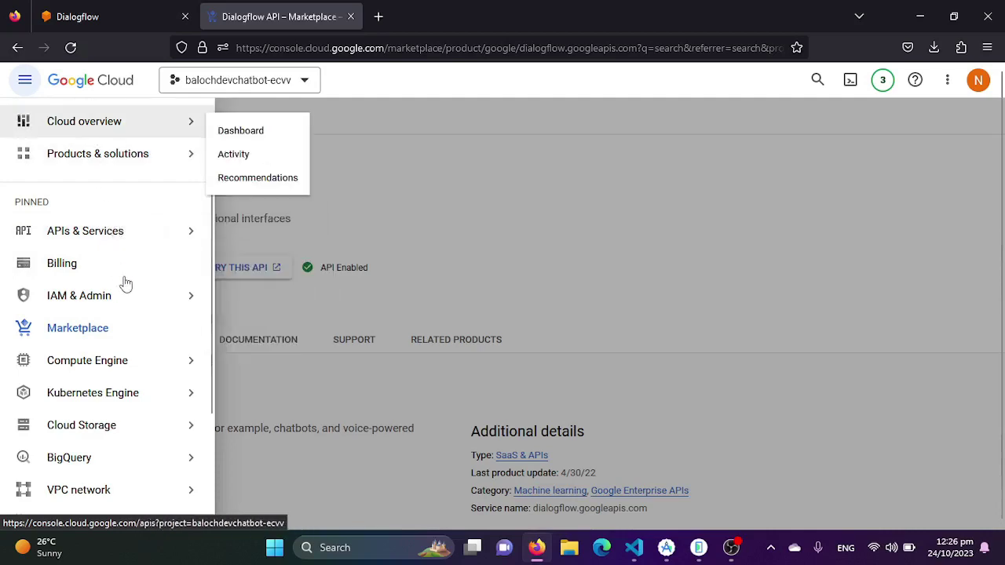
left_click(551, 175)
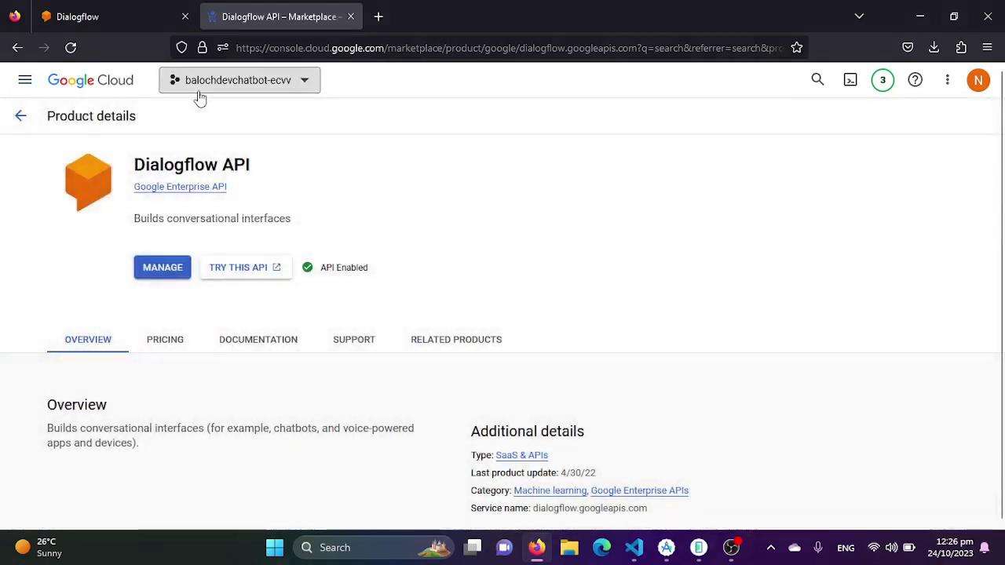
left_click(25, 80)
mouse_move(132, 181)
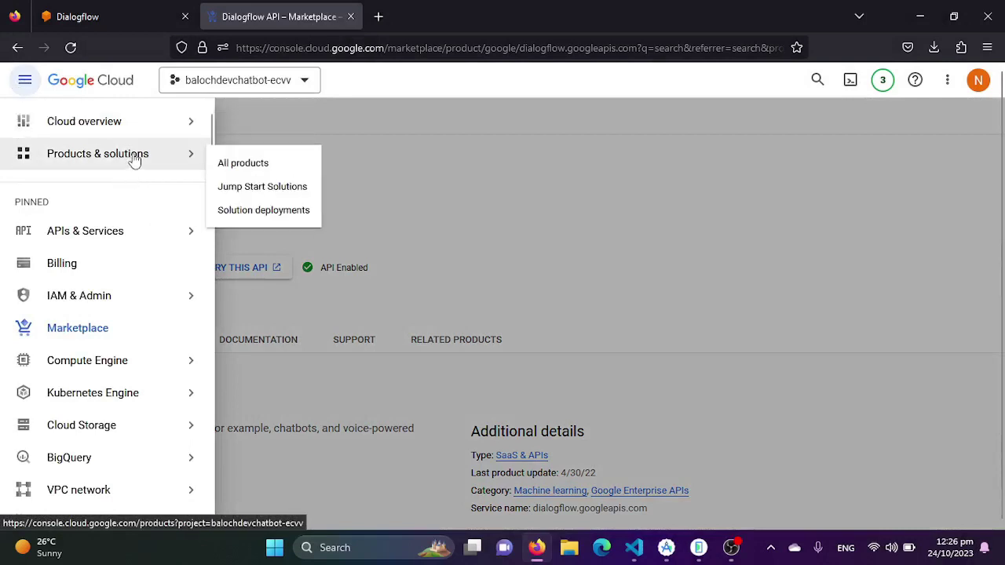
mouse_move(118, 238)
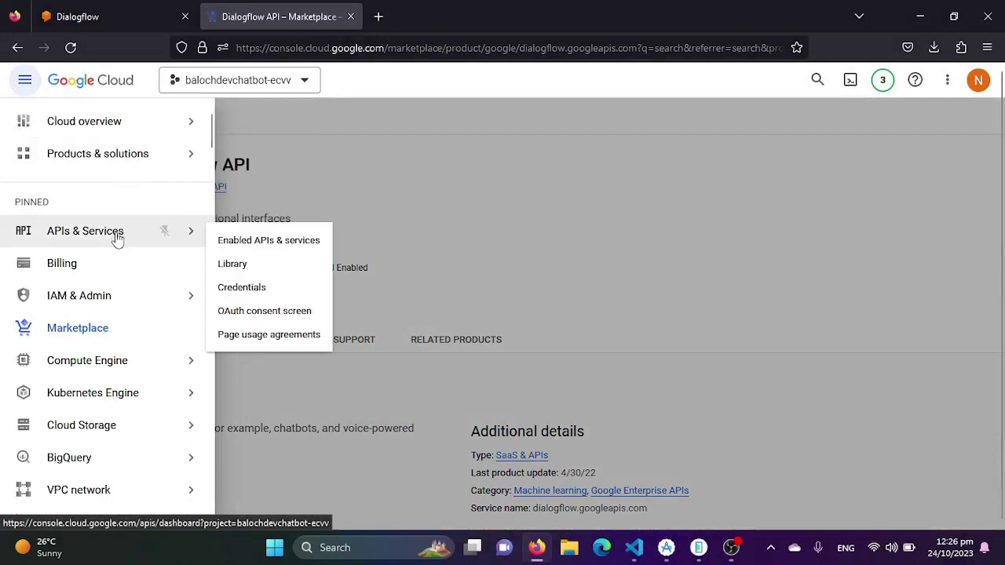
left_click(259, 290)
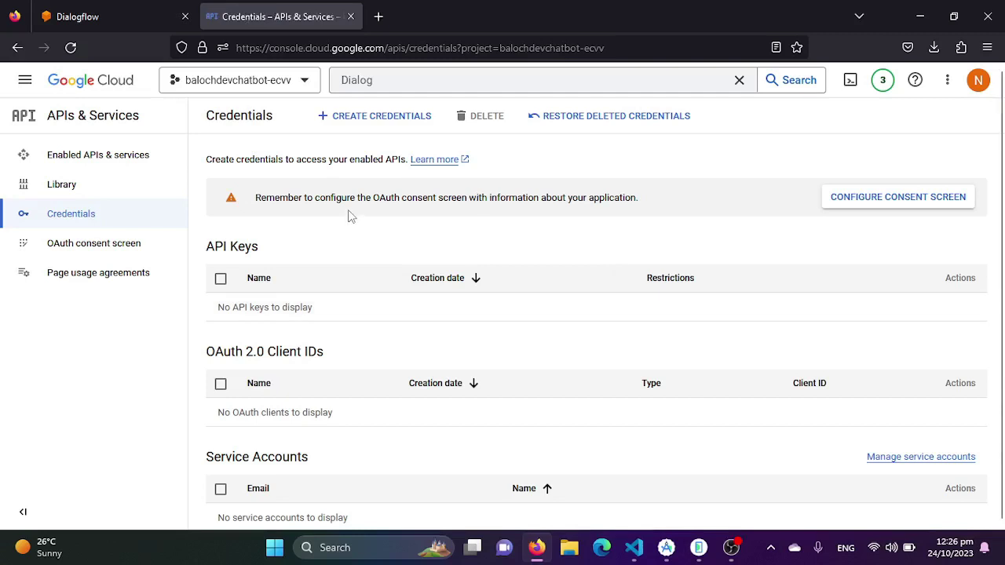
Create service account BalochDevChatBot with description 'this is chatBot' via Create Credentials
left_click(362, 124)
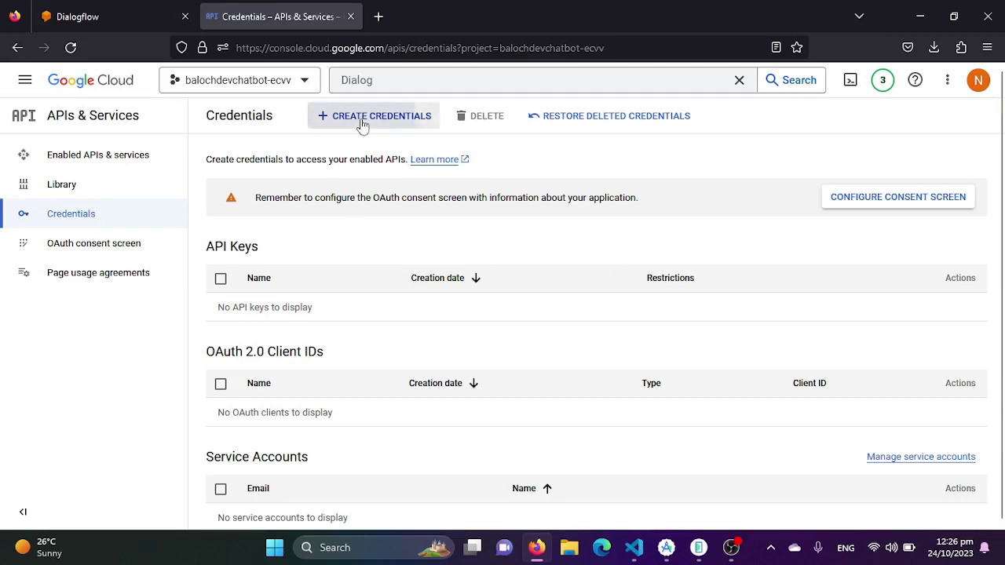
left_click(355, 238)
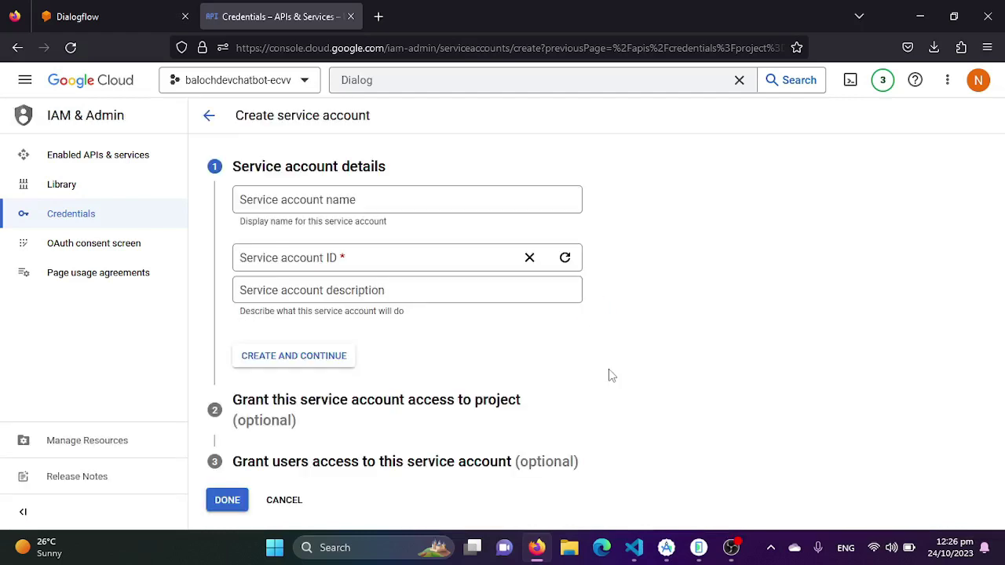
left_click(292, 200)
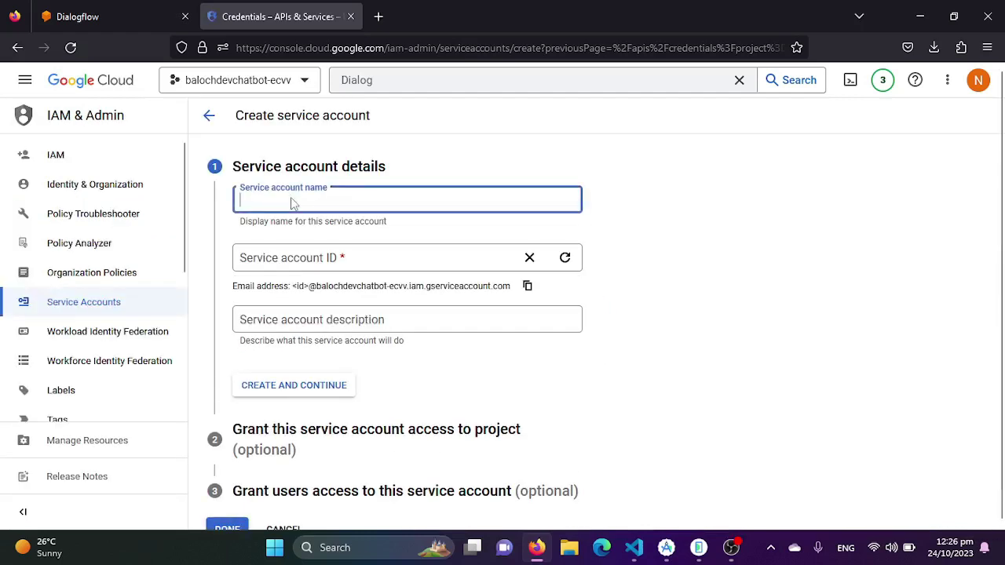
type("Balc")
key("BackSpace")
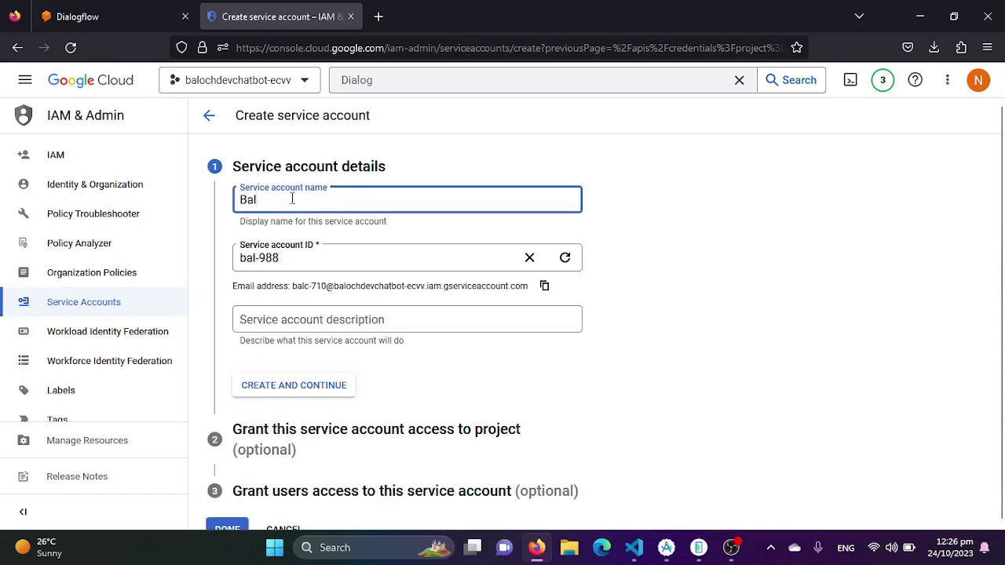
type("ochDevC")
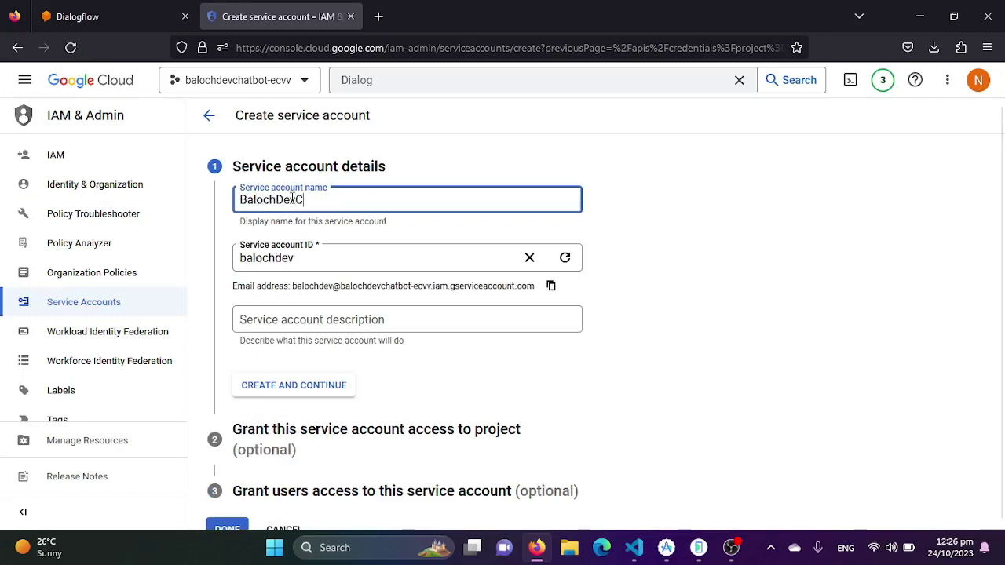
type("hatBot")
left_click(313, 332)
type("this is chatBot")
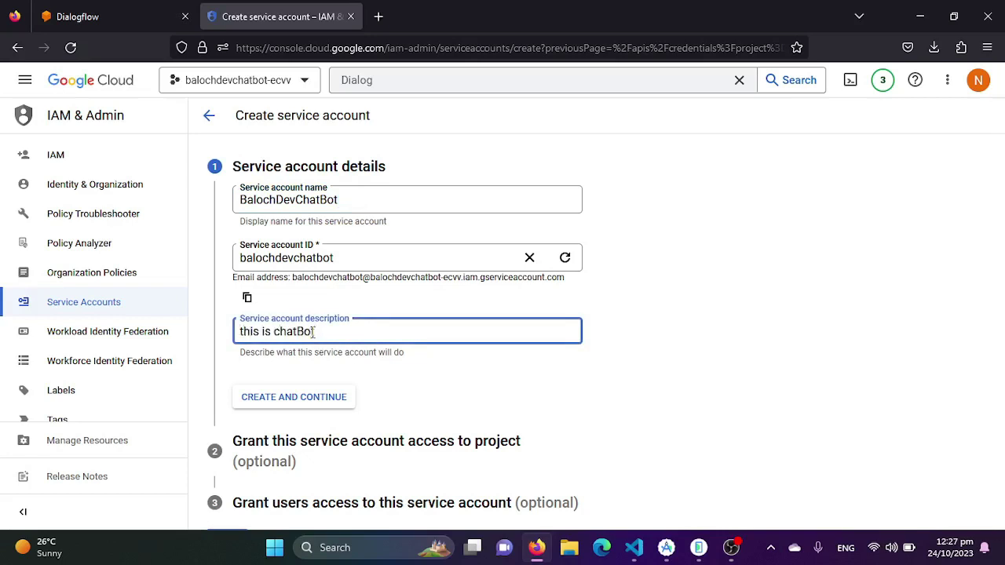
left_click(329, 404)
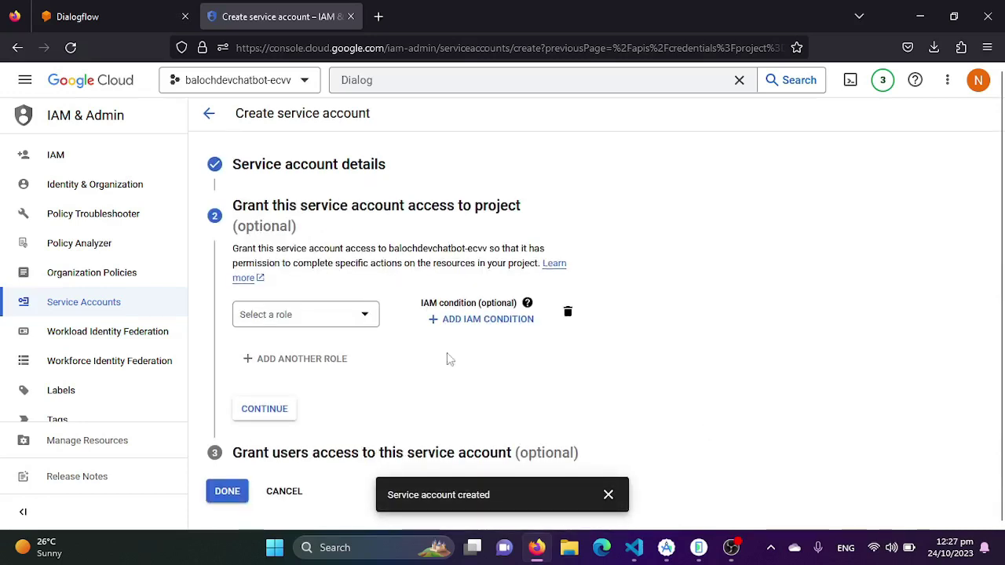
Grant the service account the Dialogflow API Admin role and finish its setup
left_click(358, 318)
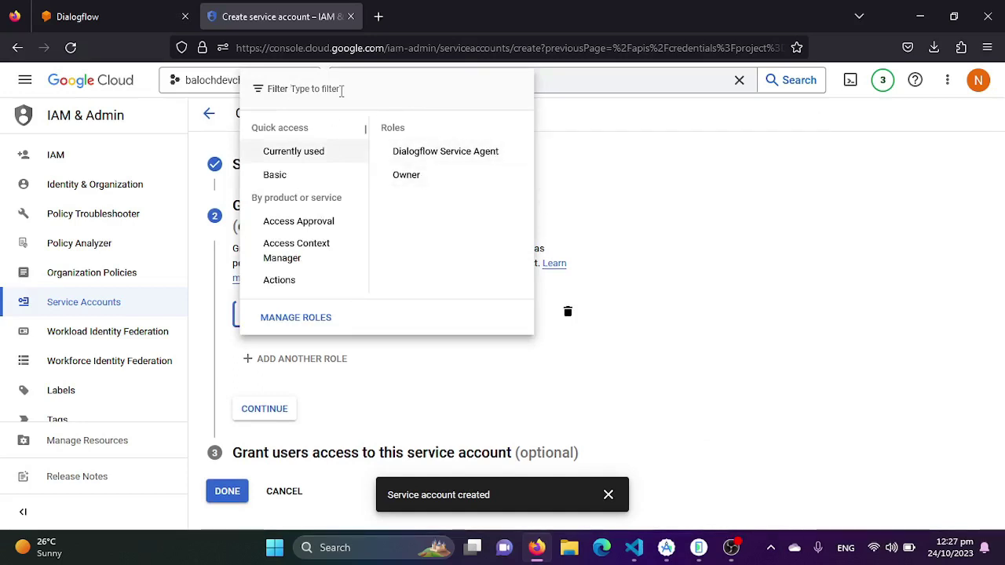
left_click(342, 91)
type("Dialog")
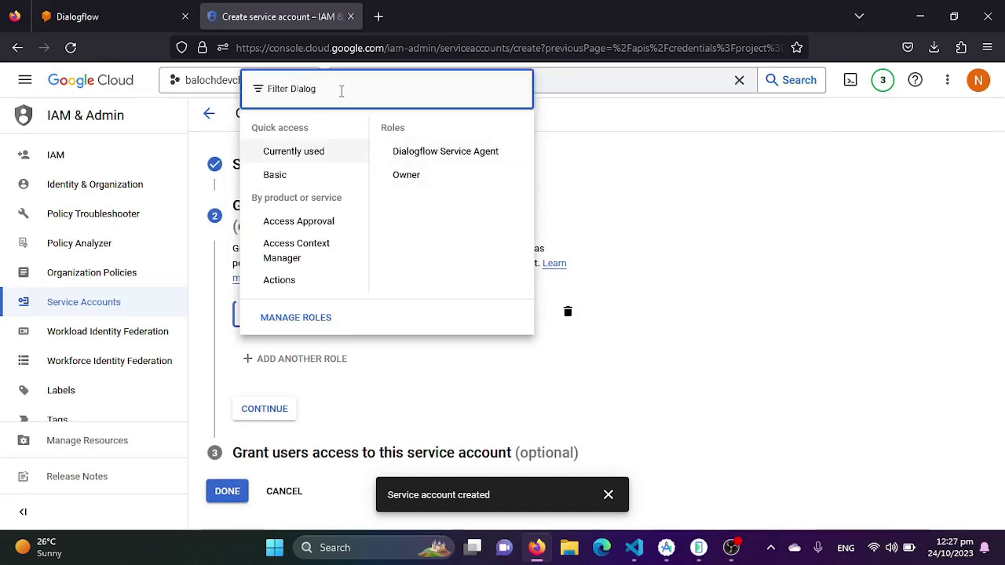
type("flow")
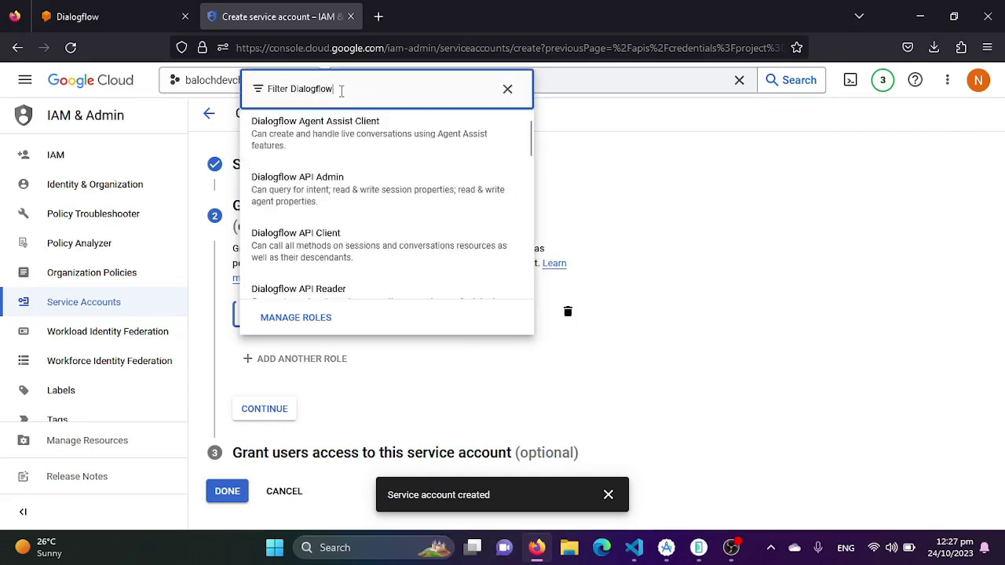
left_click(315, 196)
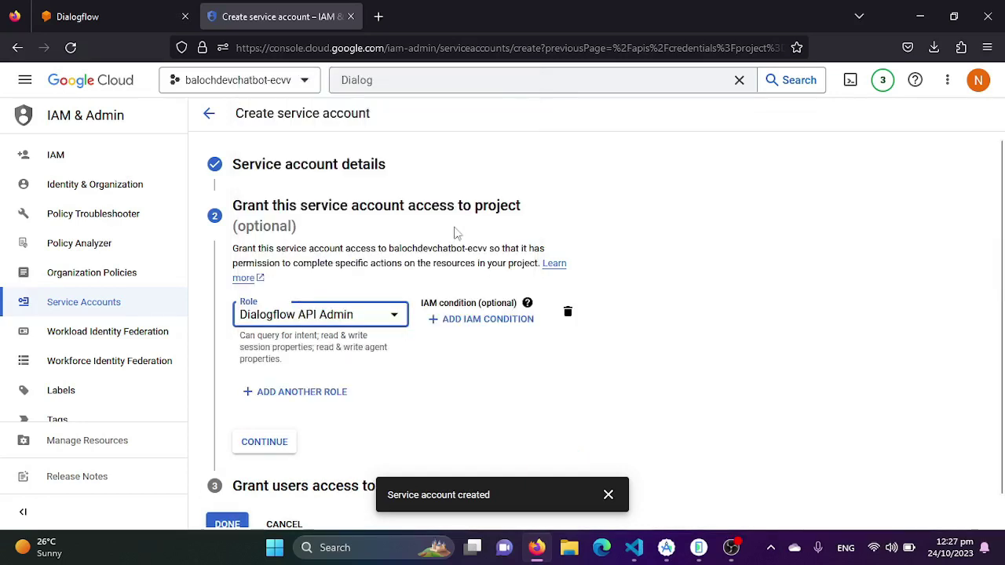
scroll(397, 354, "down", 1)
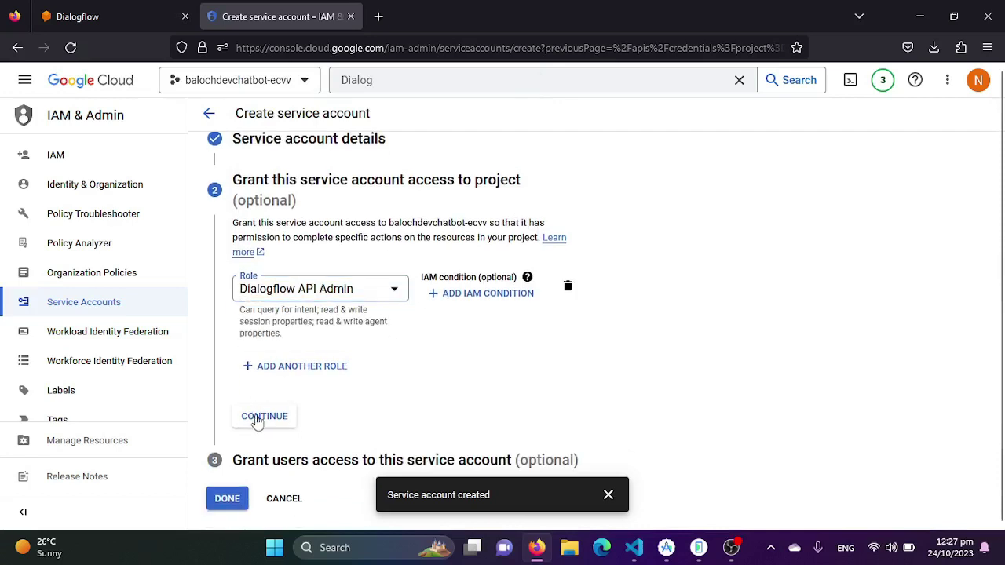
left_click(259, 418)
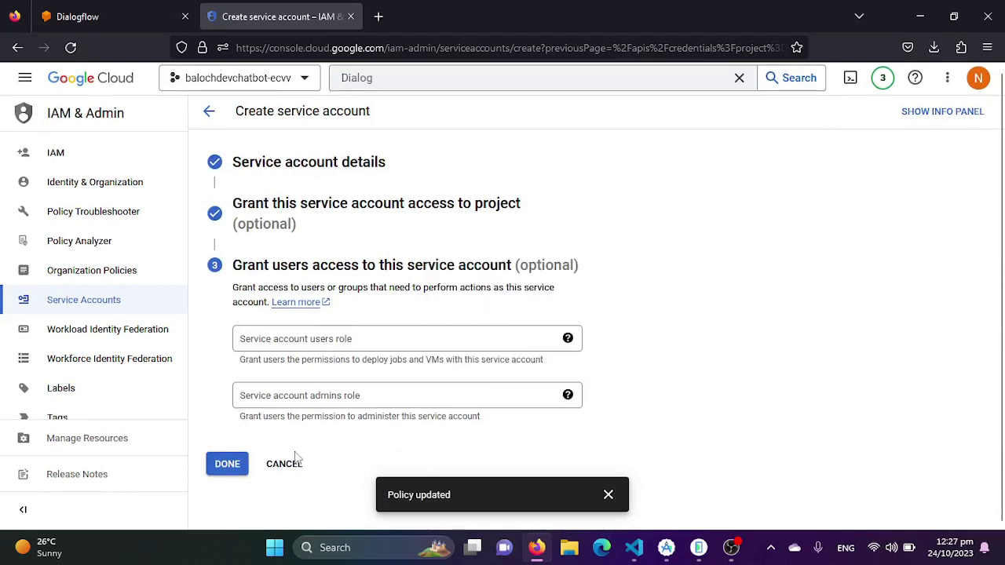
left_click(228, 464)
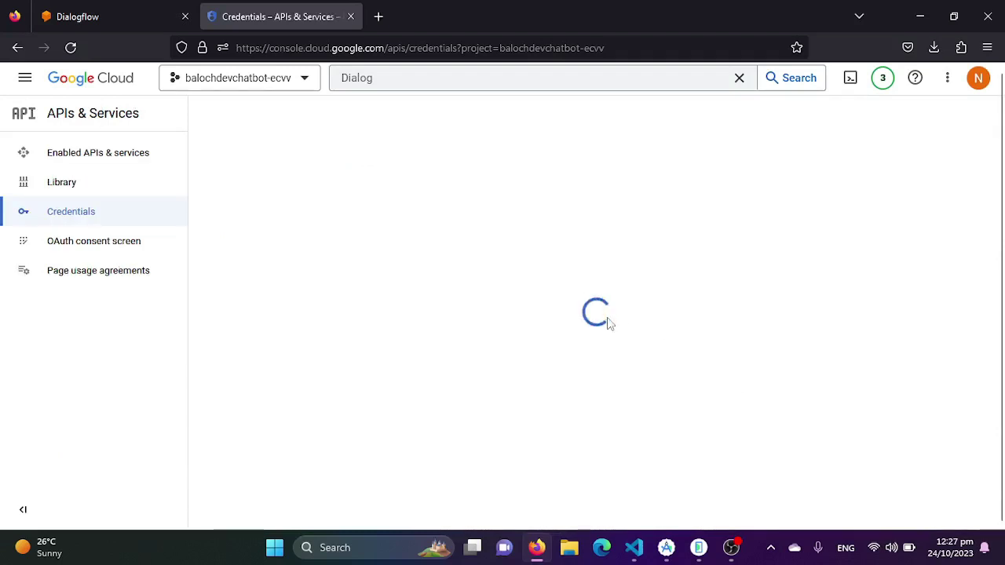
Create and download a new JSON private key from the service account's Keys tab
scroll(418, 336, "down", 1)
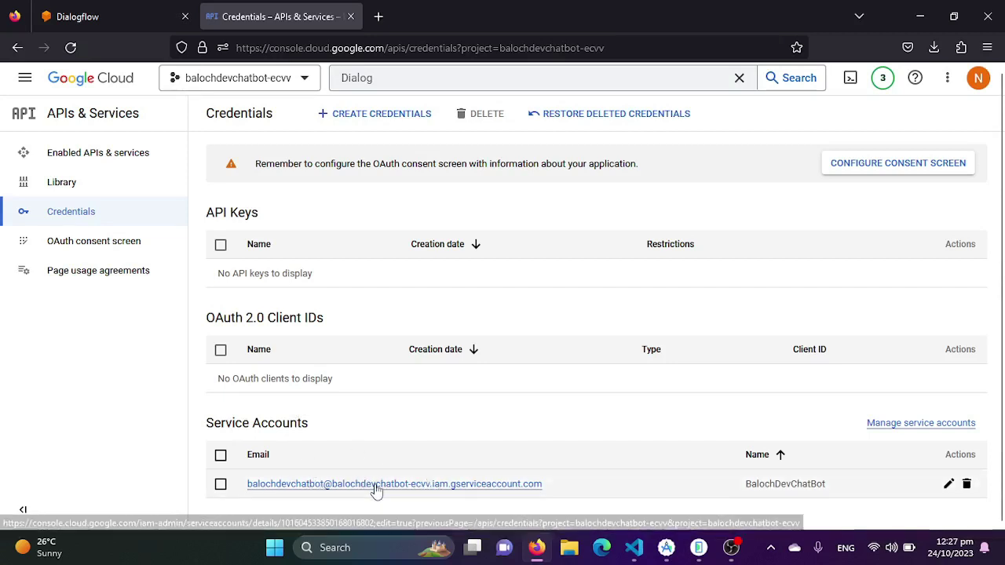
left_click(405, 484)
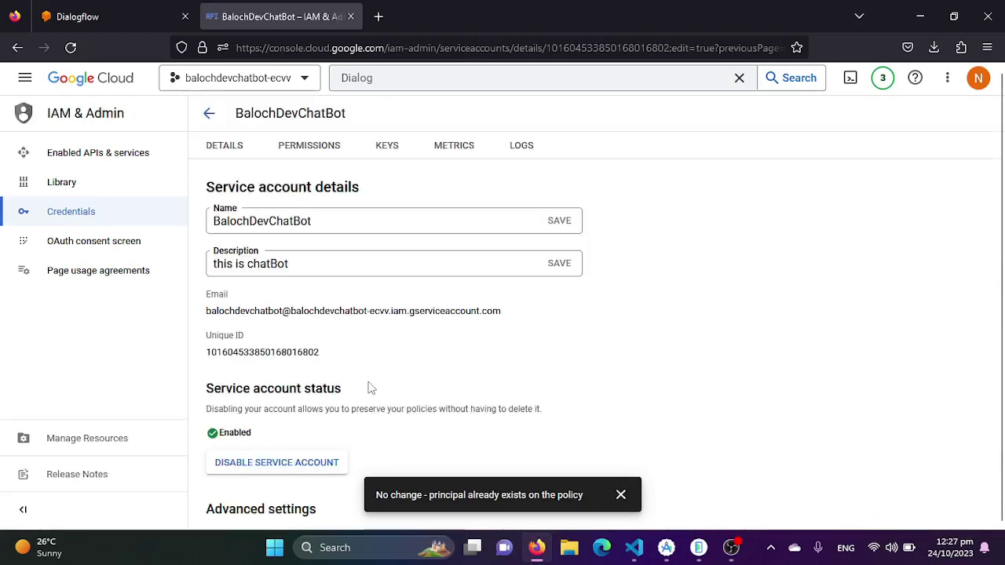
left_click(397, 151)
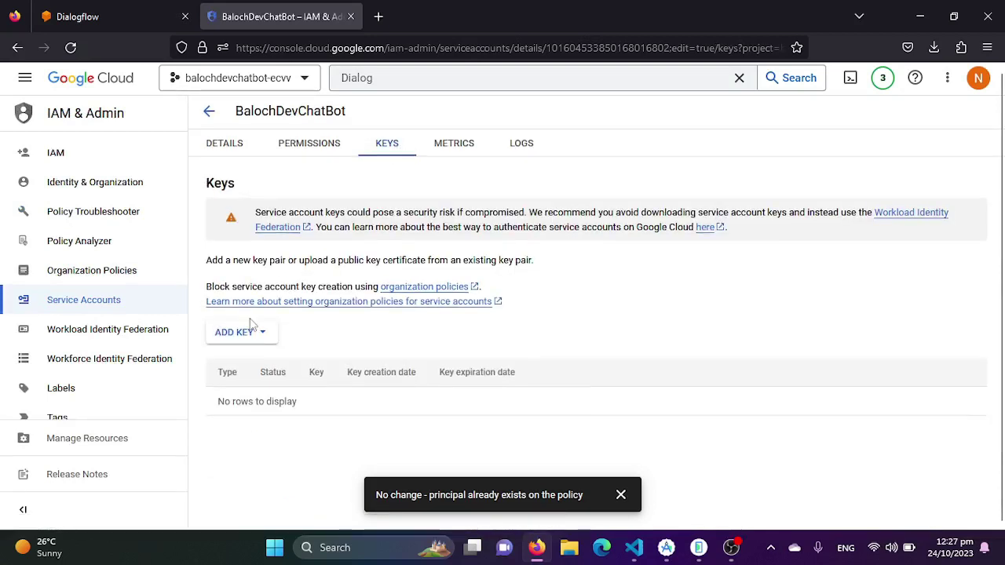
left_click(265, 337)
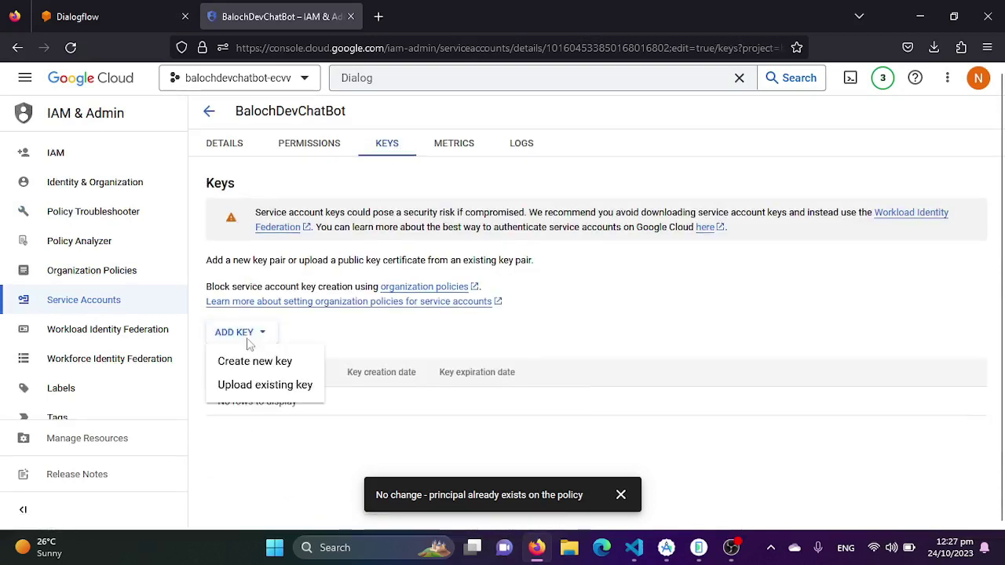
left_click(250, 366)
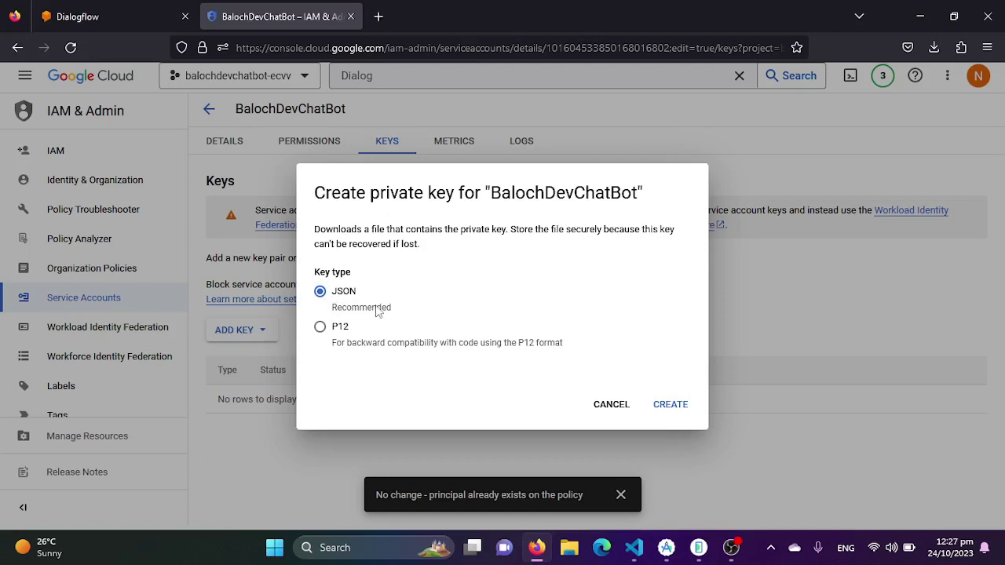
left_click(669, 405)
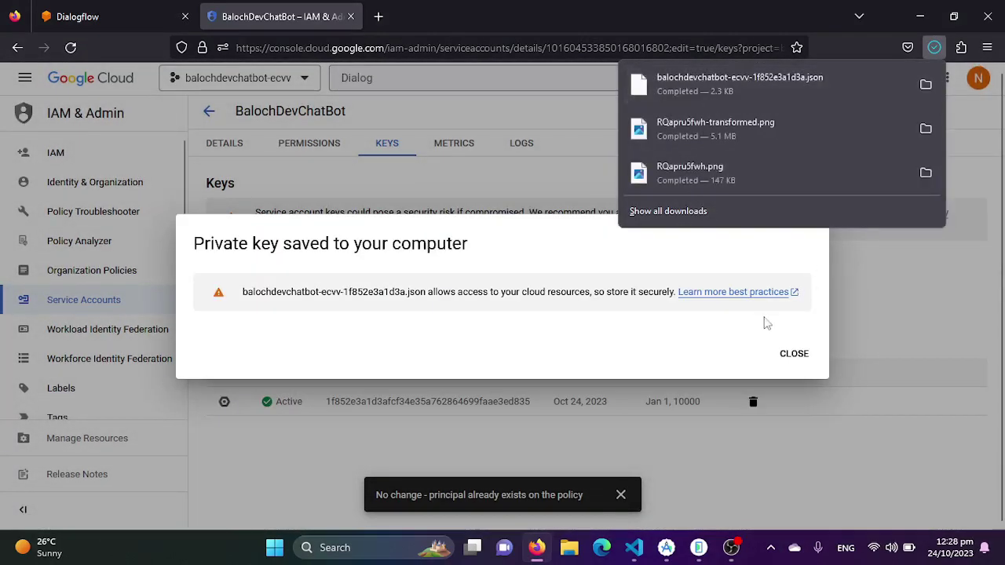
left_click(792, 355)
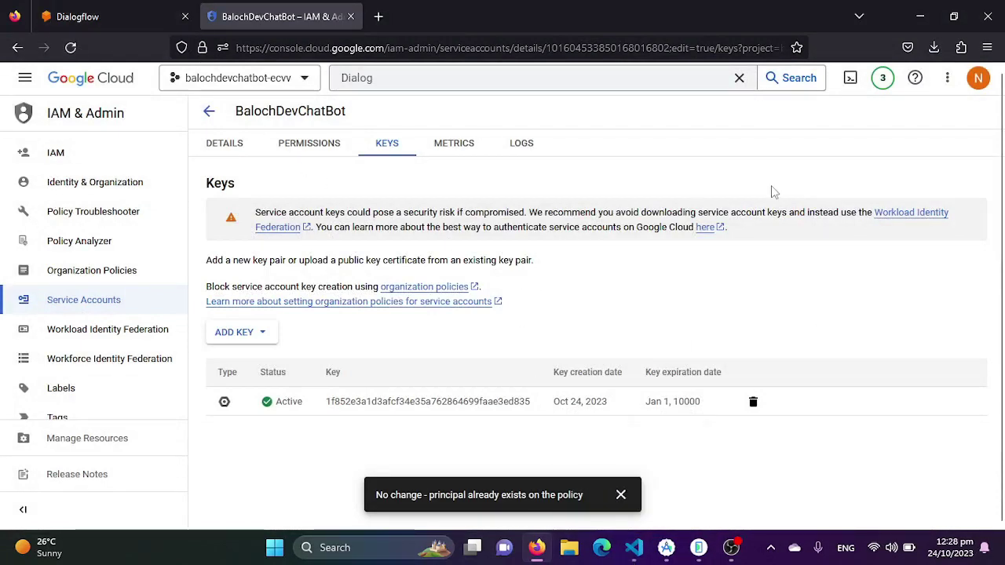
left_click(920, 15)
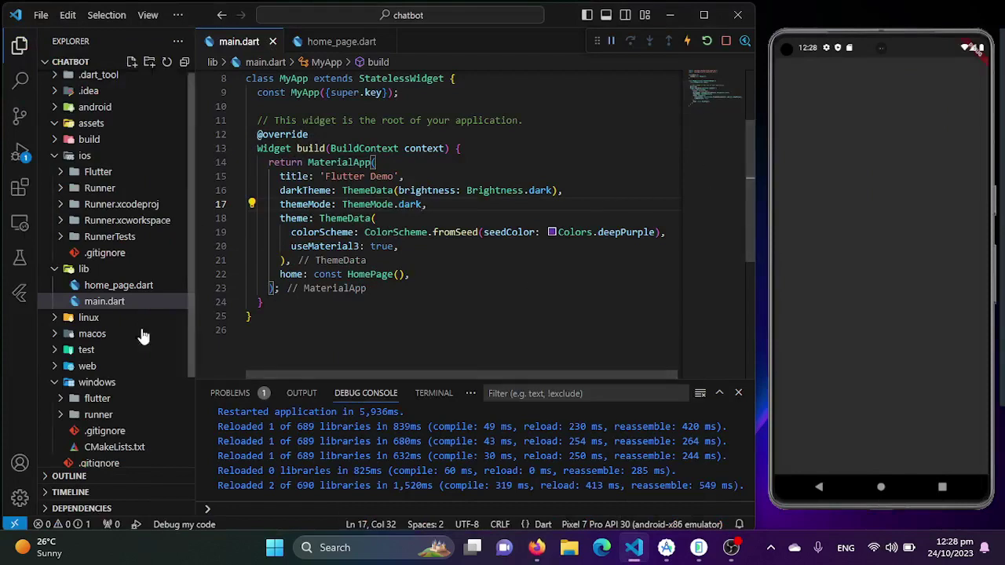
Abandon a conflicting new 'assets' folder and move the existing assets folder to the Recycle Bin
scroll(118, 392, "down", 3)
left_click(110, 459)
right_click(109, 451)
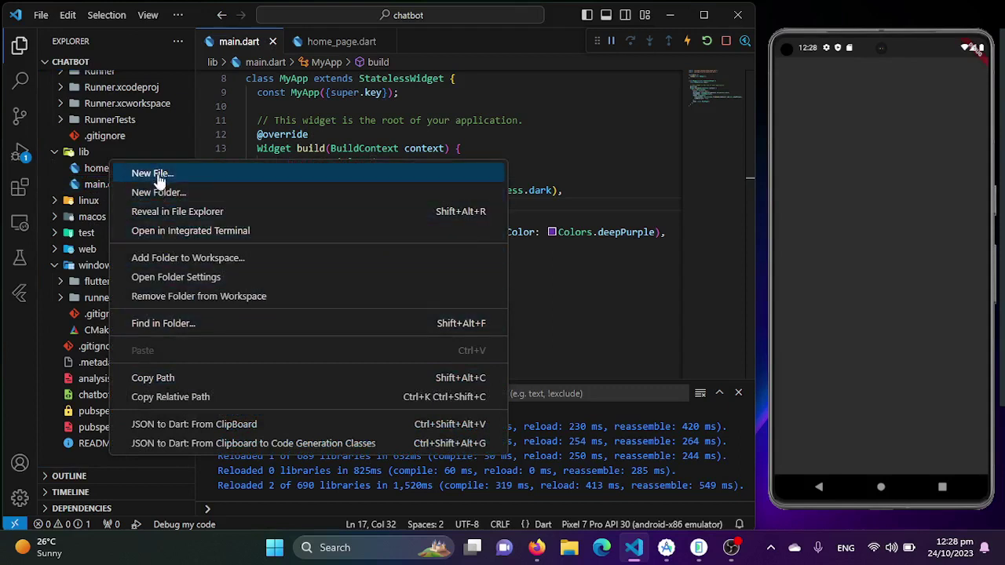
left_click(174, 194)
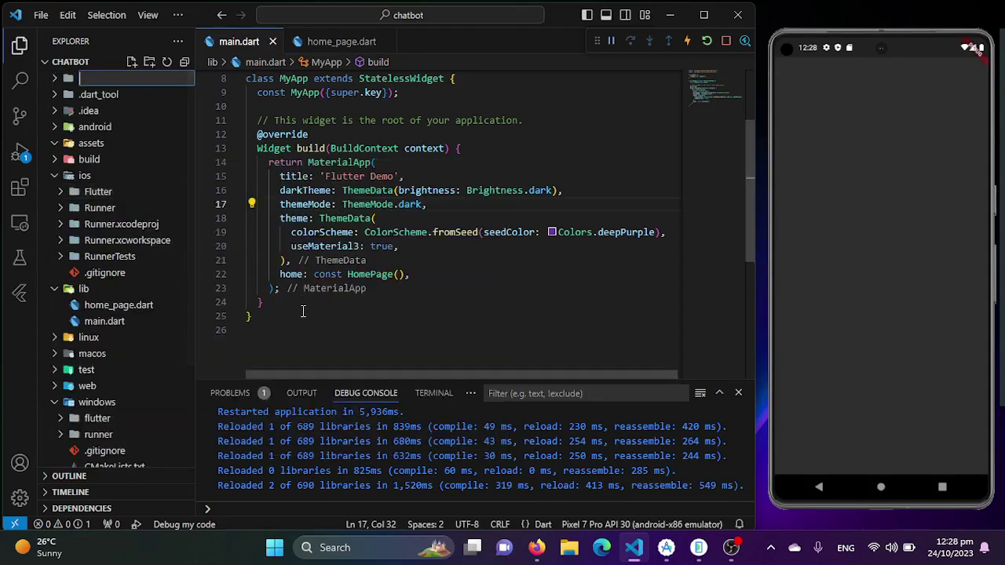
type("assets")
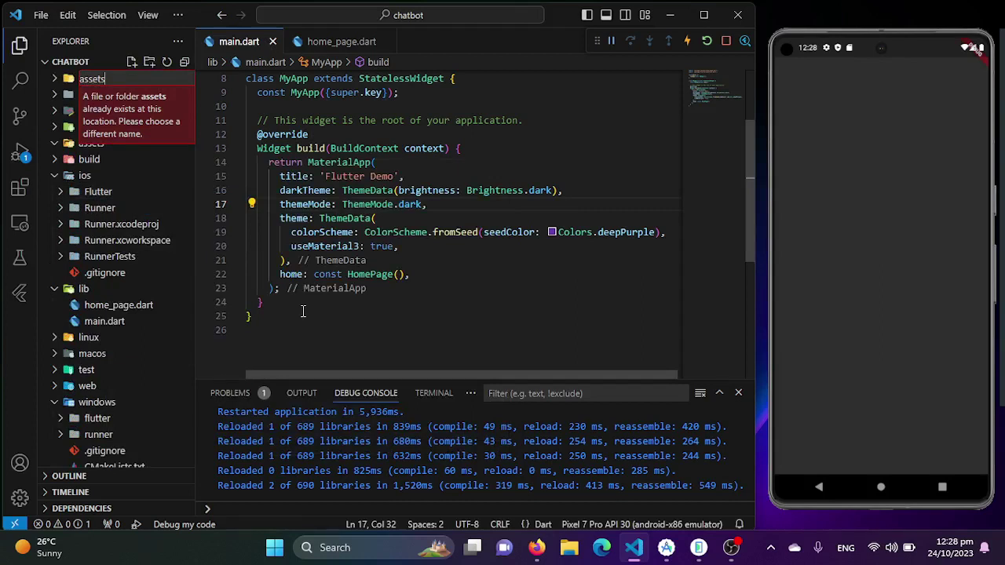
key("BackSpace")
key("BackSpace")
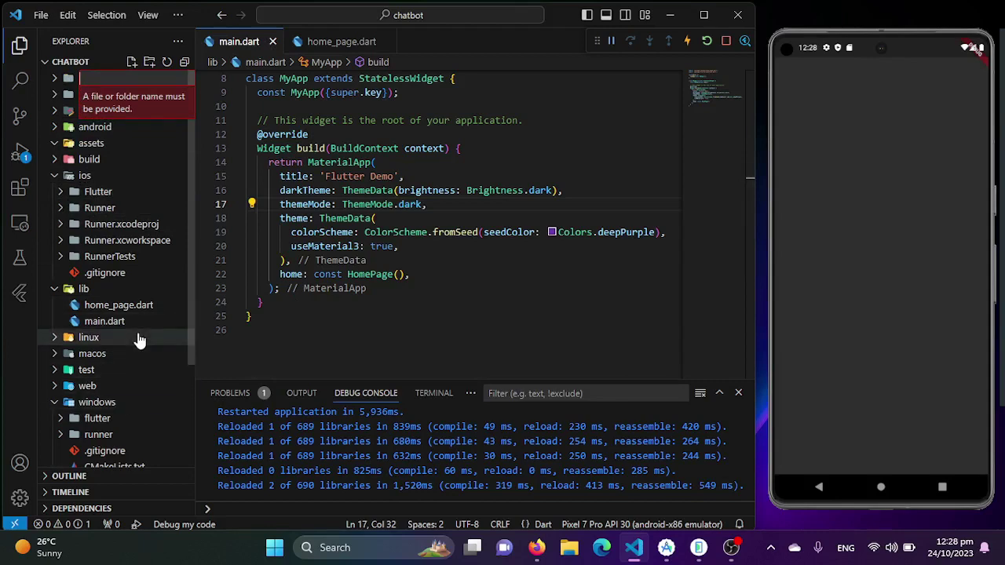
scroll(102, 338, "down", 3)
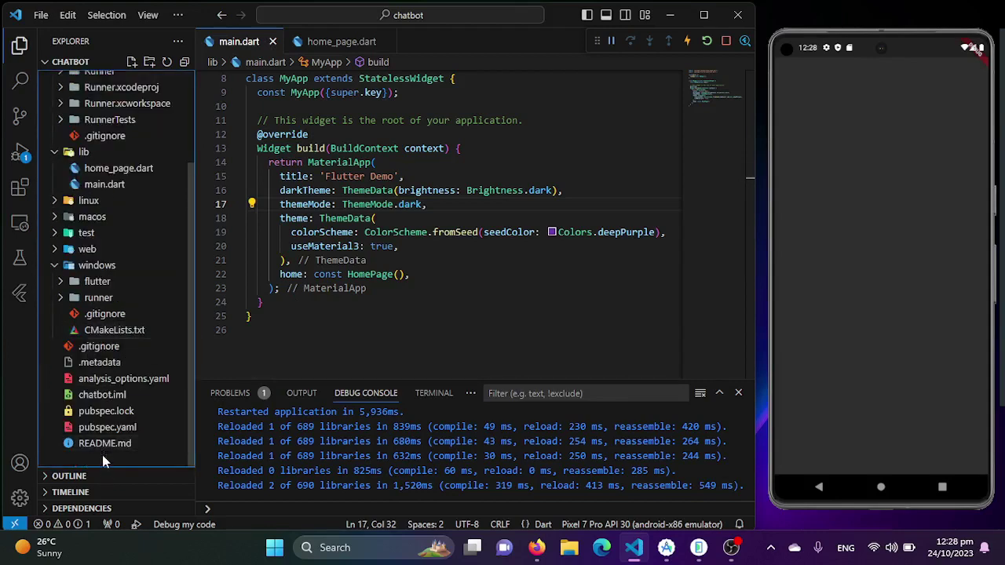
scroll(116, 228, "up", 3)
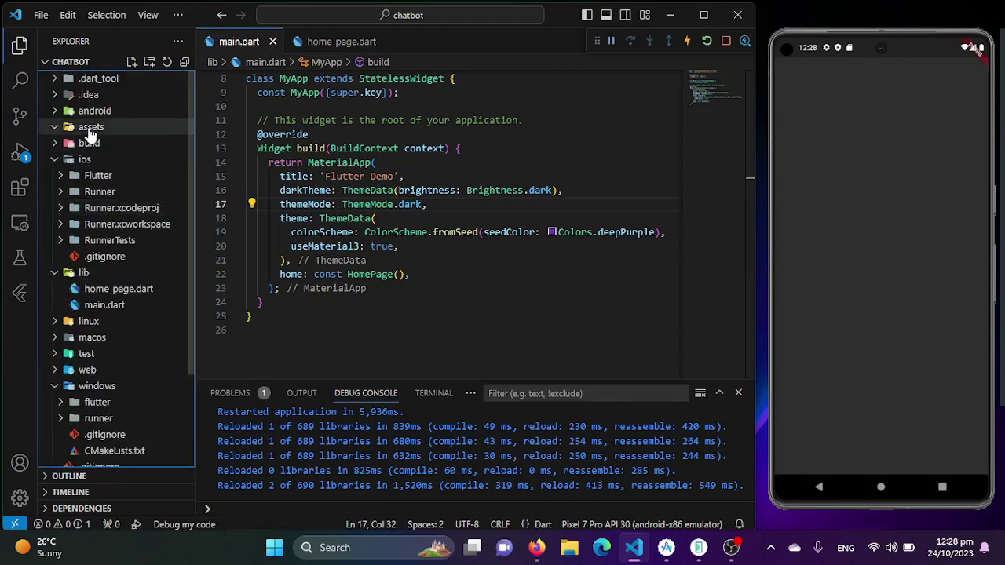
right_click(91, 135)
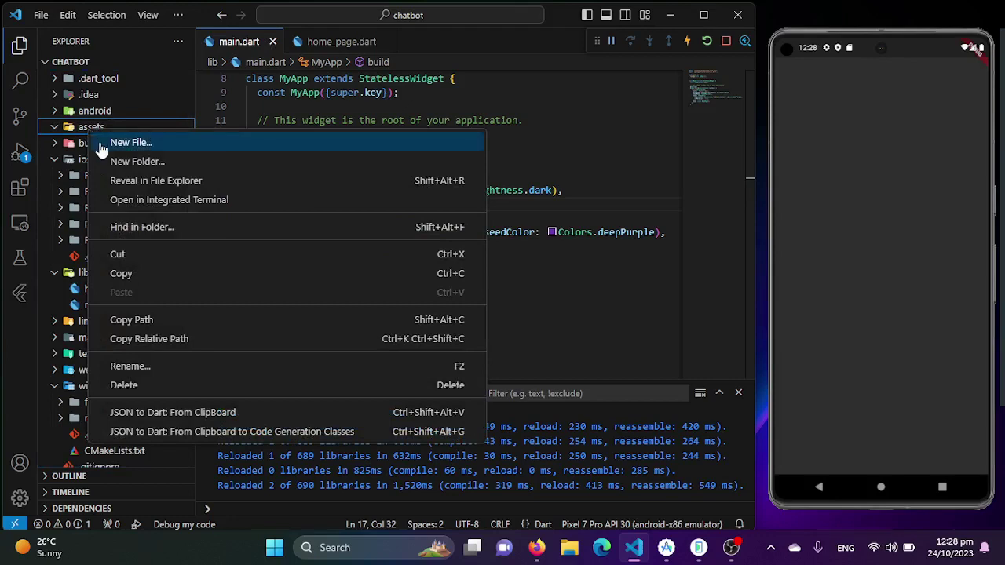
left_click(163, 387)
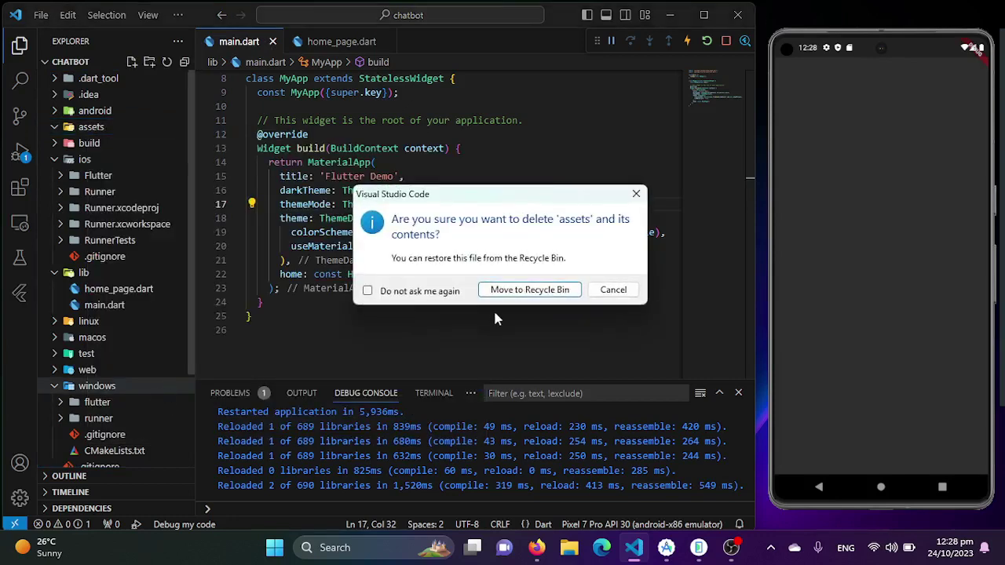
left_click(537, 293)
Create a new top-level folder named 'asstes' in the project root, then return to the browser
scroll(130, 314, "down", 3)
right_click(89, 462)
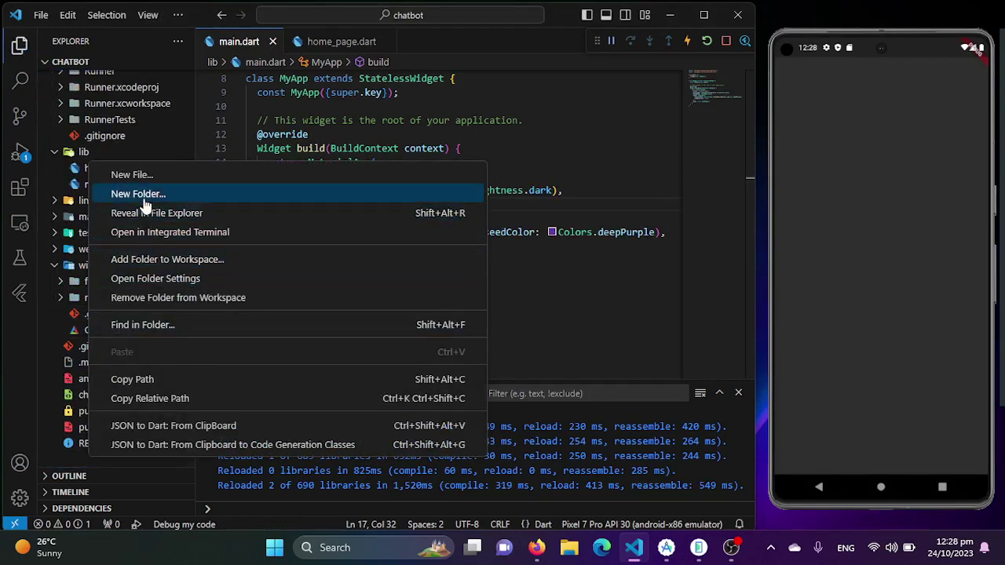
left_click(143, 197)
type("asstes")
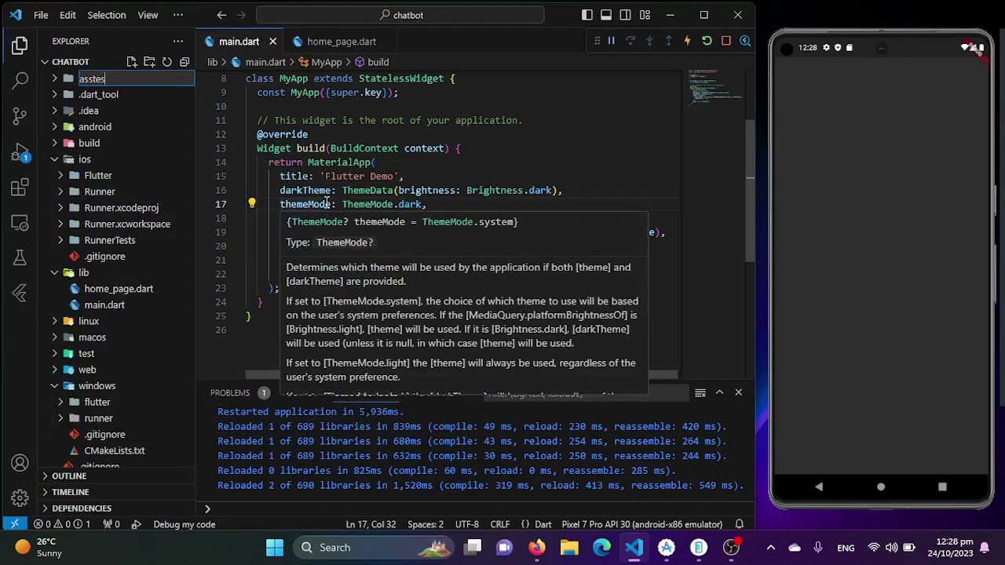
key("Return")
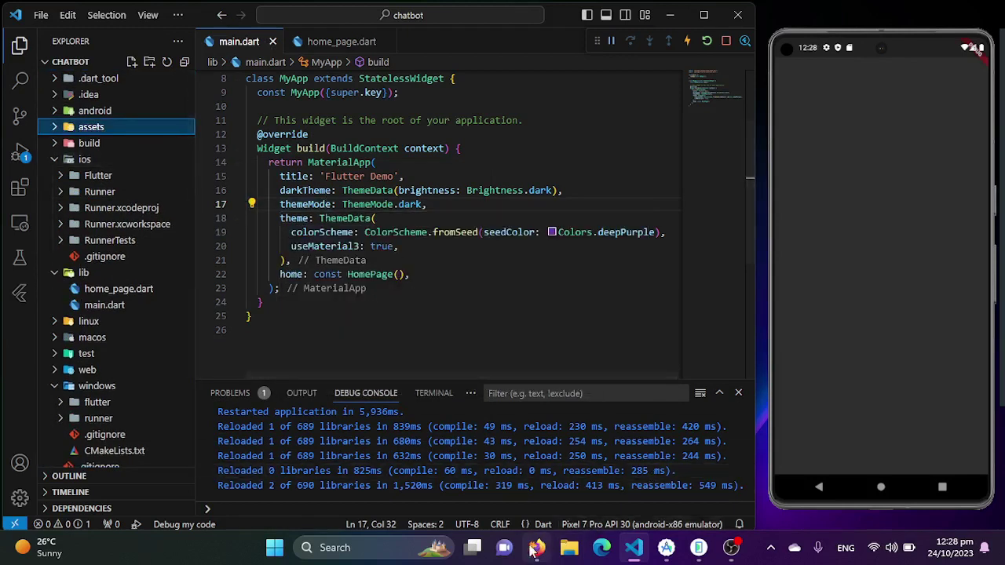
left_click(537, 548)
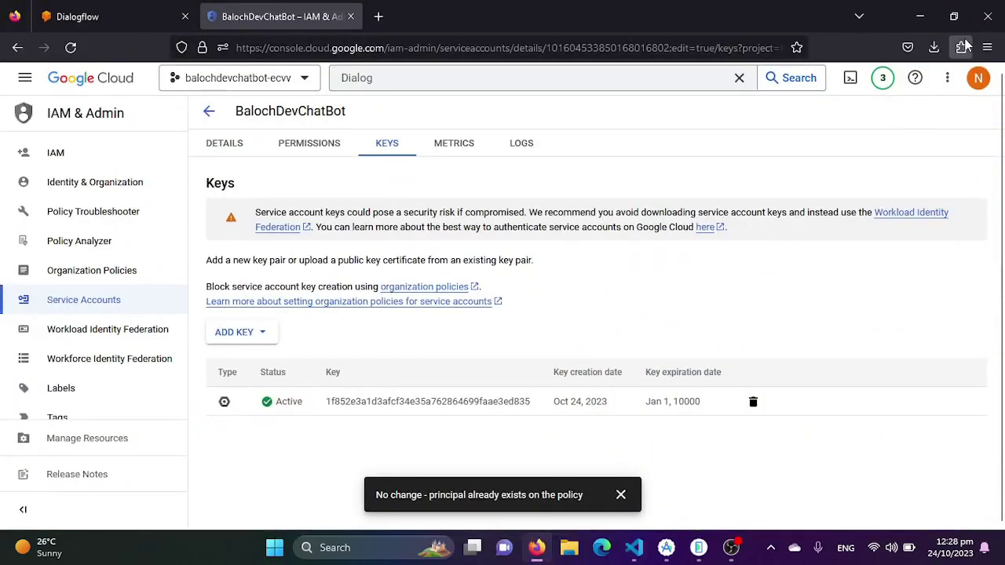
Drag the downloaded service-account JSON key from the Downloads folder into the project's assets folder
left_click(937, 49)
left_click(922, 86)
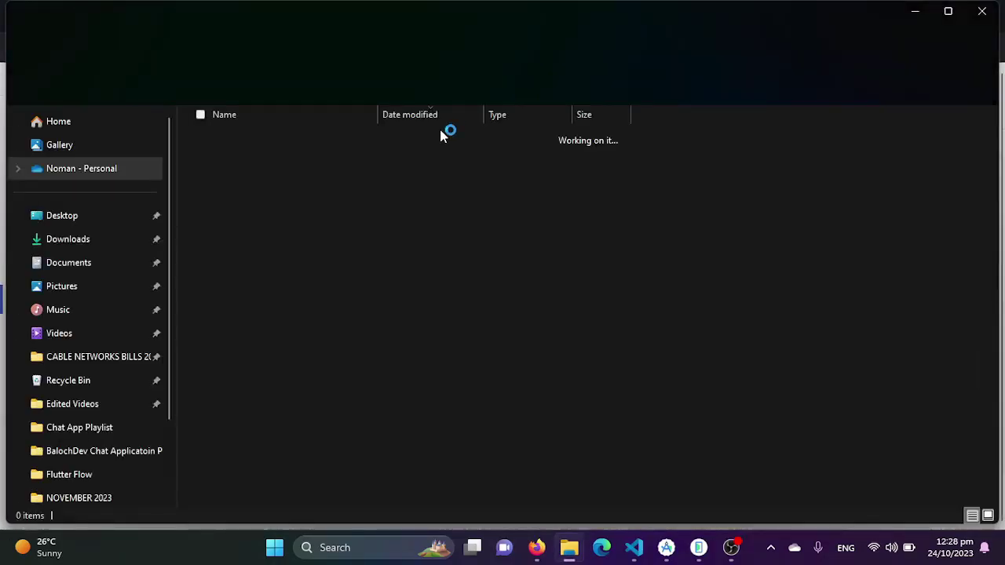
left_click_drag(273, 162, 123, 135)
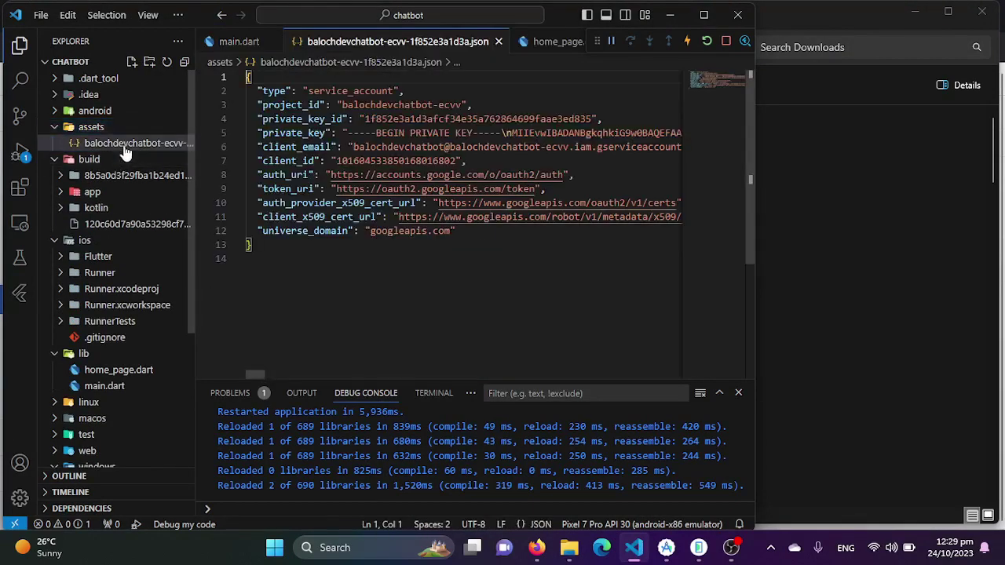
Close the key file's editor tab and rename the key in assets to dialog_flow_auth.json
left_click(498, 41)
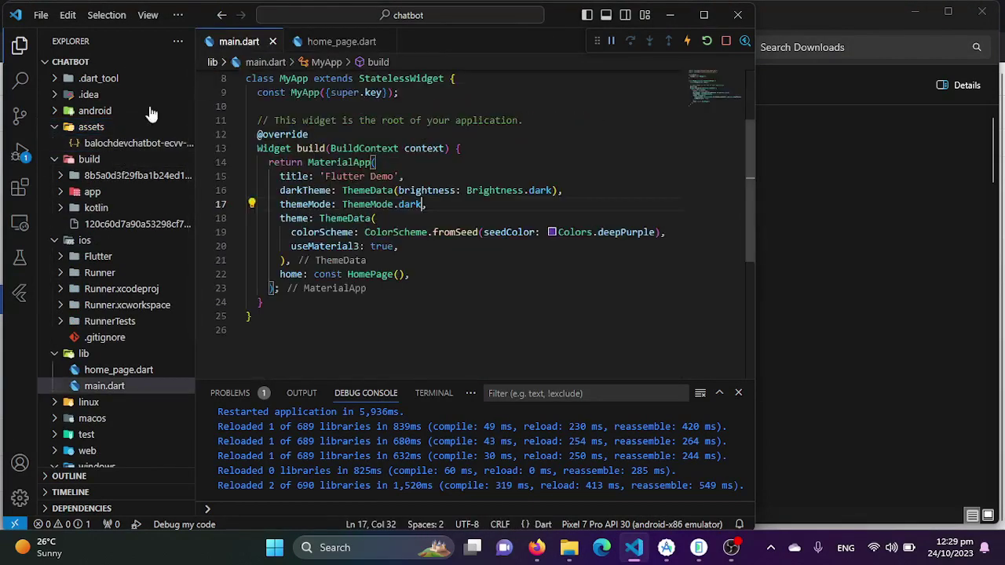
right_click(114, 143)
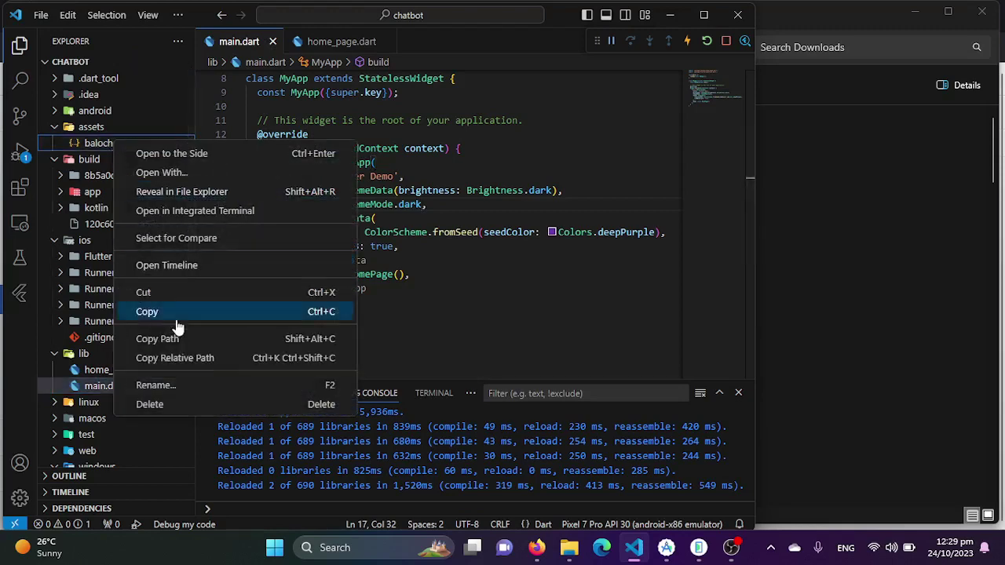
left_click(173, 384)
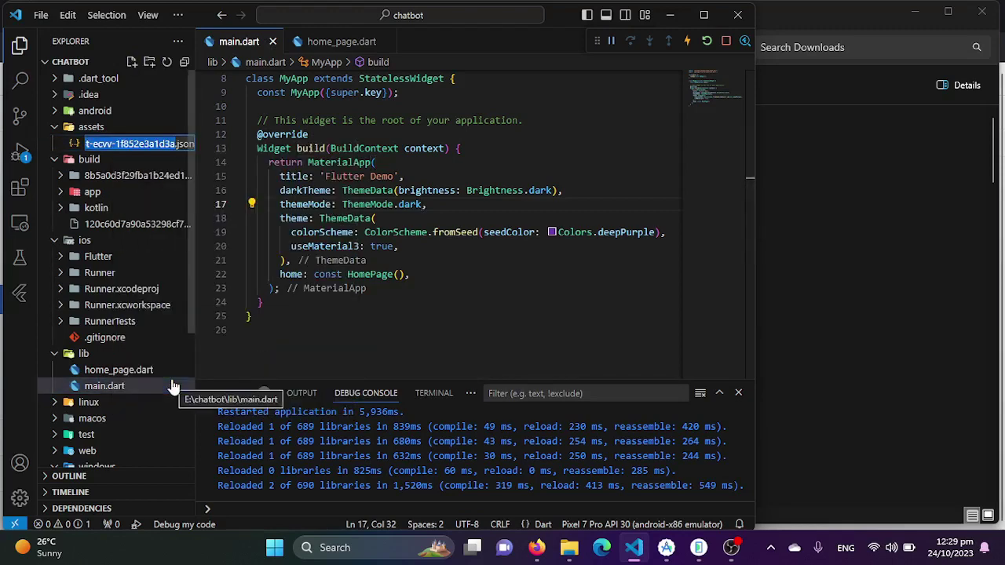
type("dialog_flow_auth")
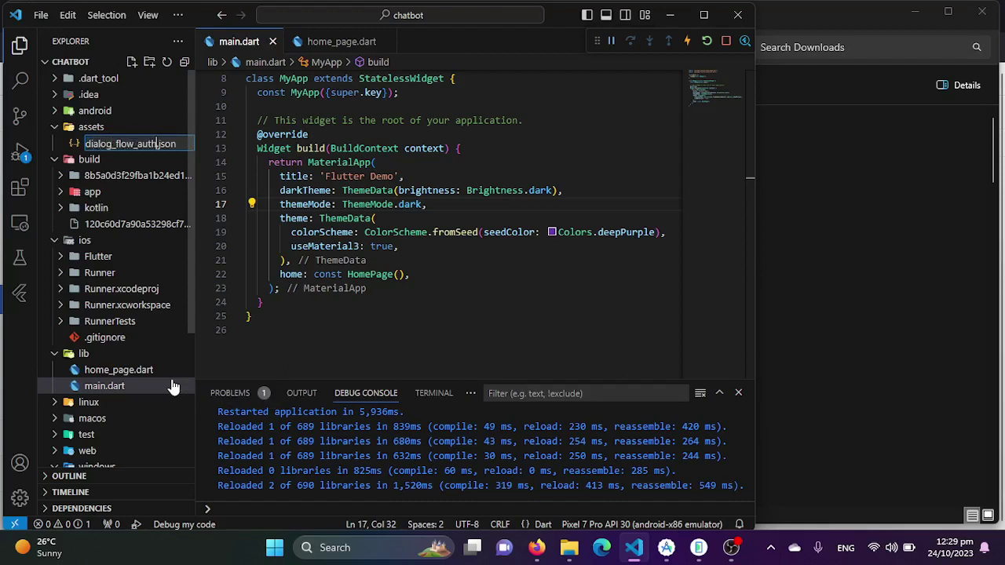
key("Return")
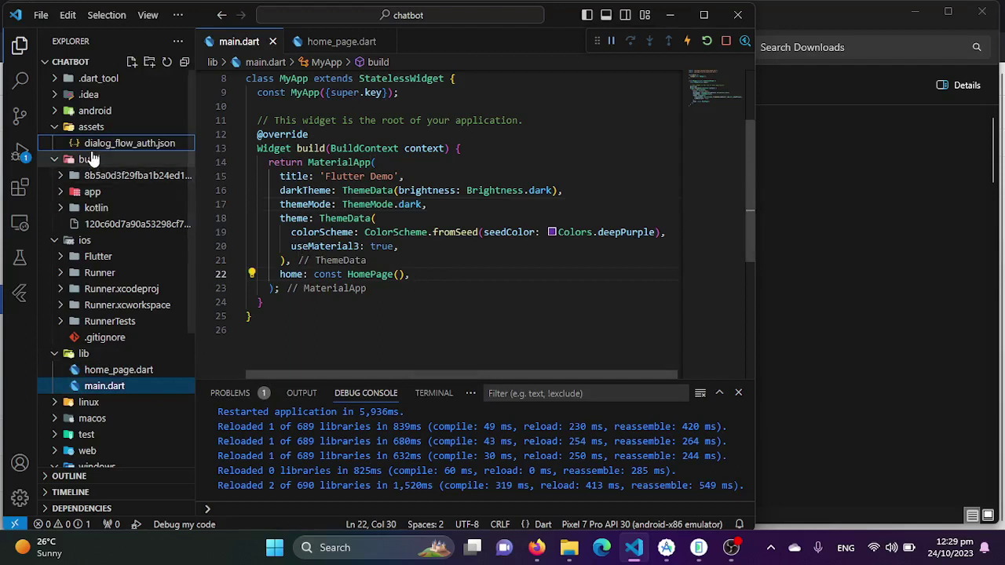
left_click(71, 355)
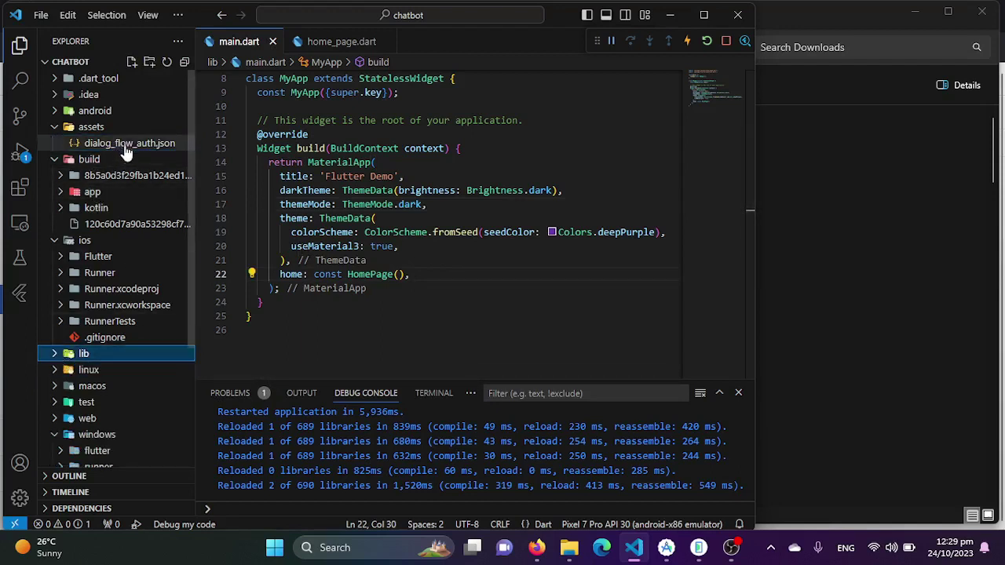